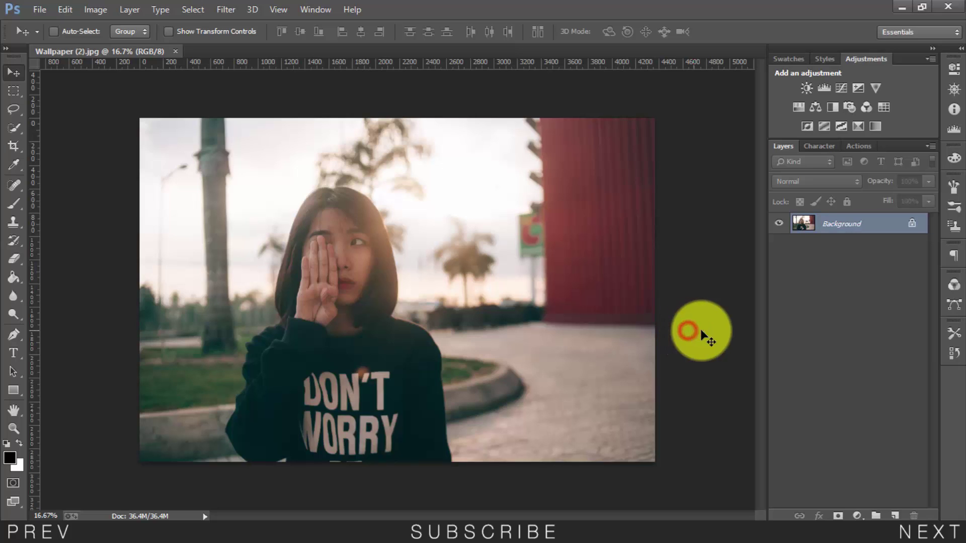
Duplicate the Background layer to create a Background copy
right_click(847, 227)
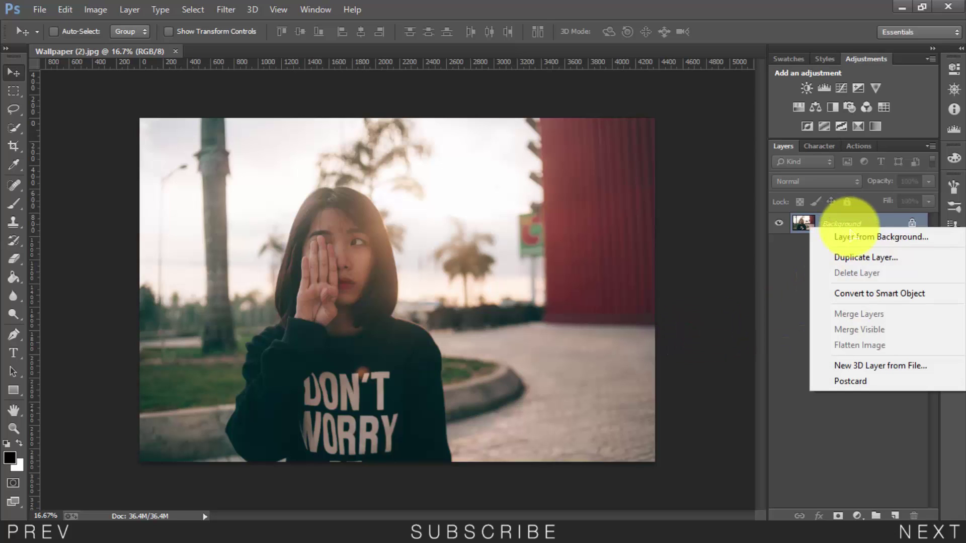
left_click(861, 257)
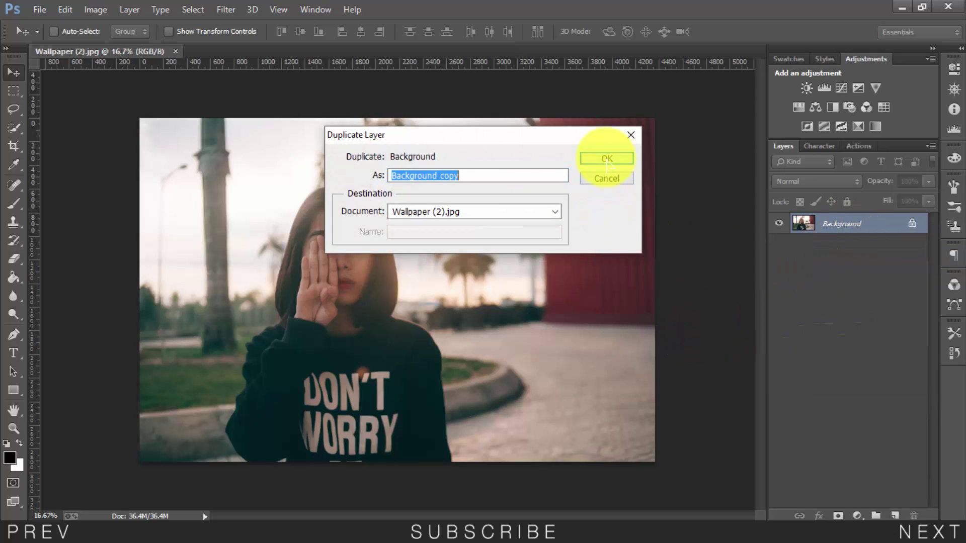
left_click(605, 159)
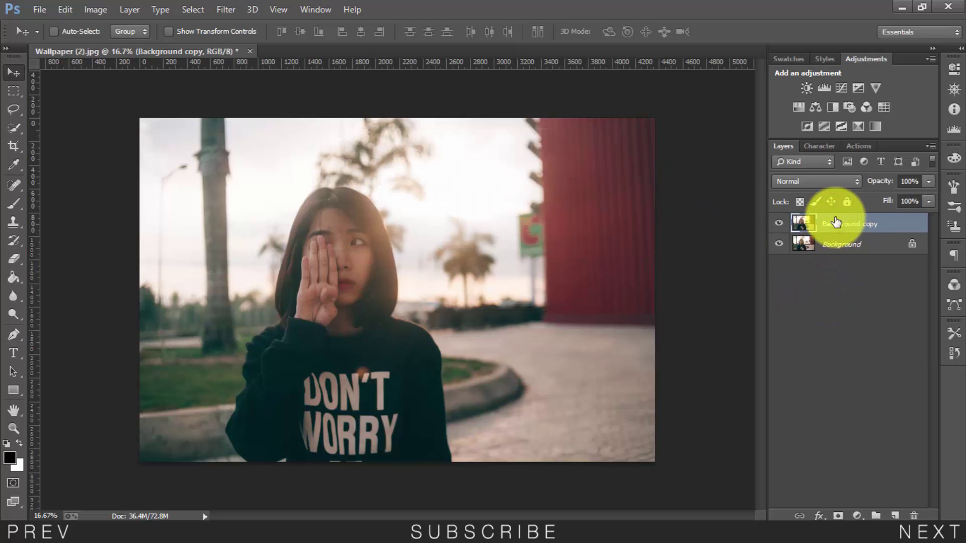
Set the Background copy to Screen blend mode at about 81% opacity
left_click(817, 182)
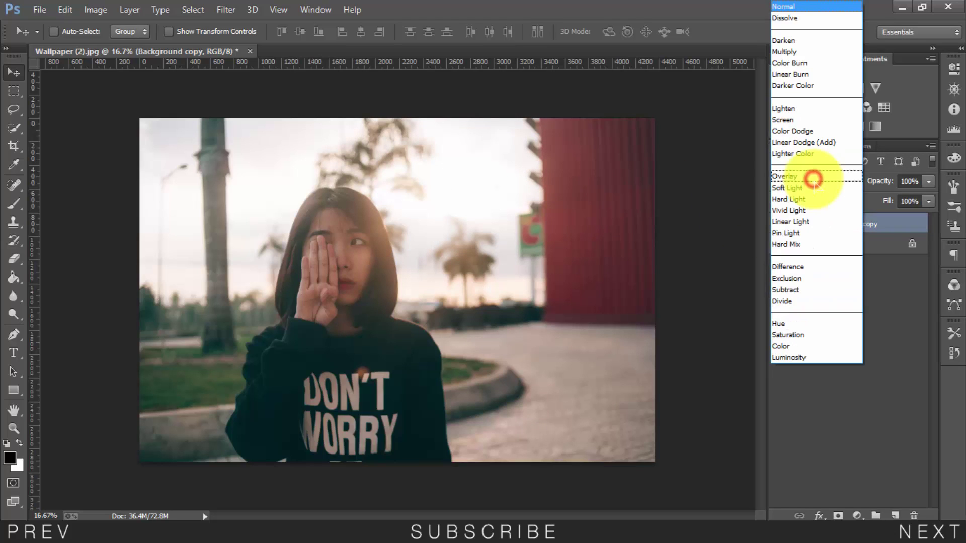
left_click(801, 122)
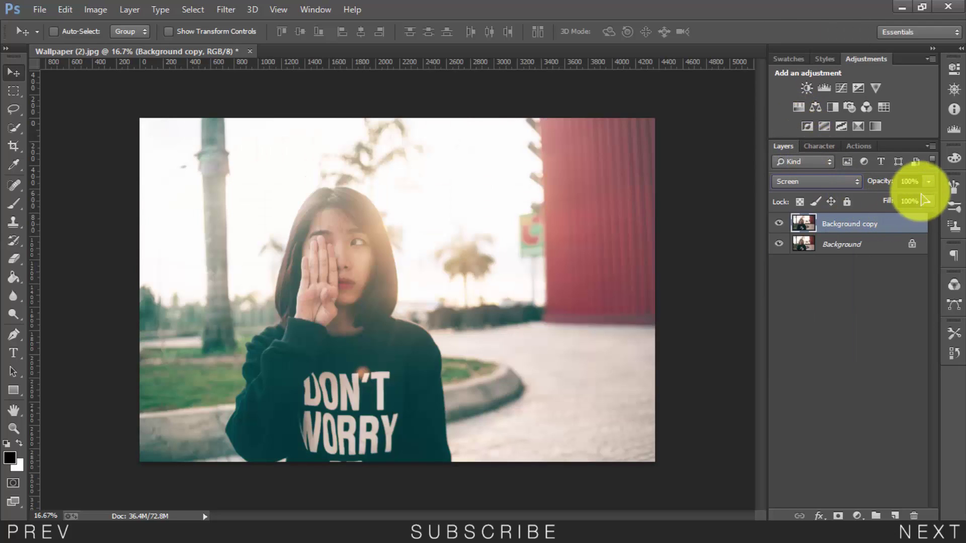
left_click(929, 182)
left_click(900, 196)
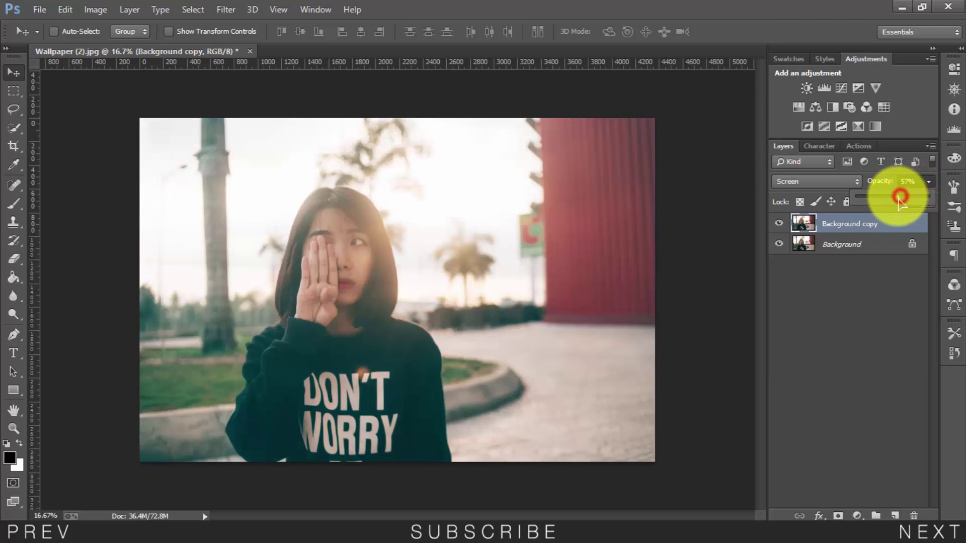
left_click_drag(910, 202, 912, 204)
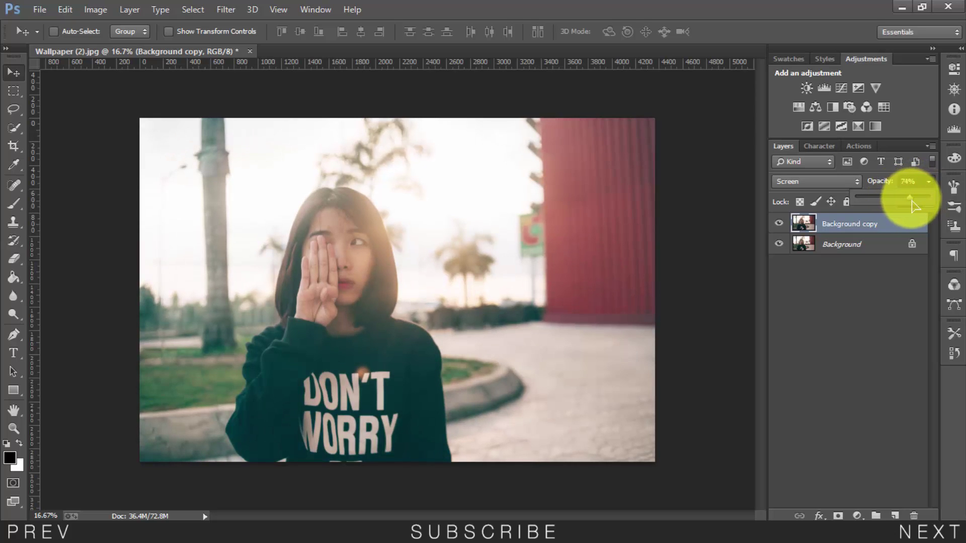
left_click(863, 263)
left_click(863, 231)
left_click(861, 344)
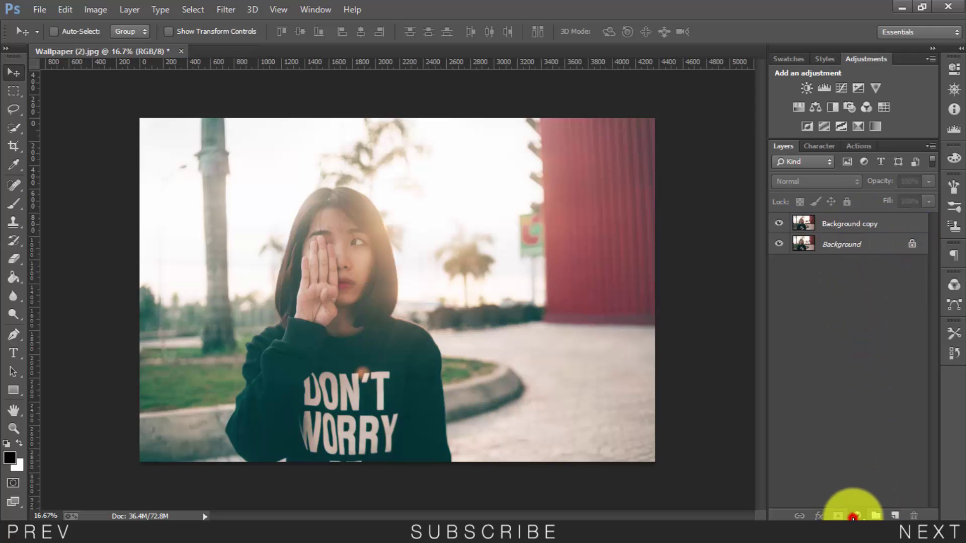
Add a Hue/Saturation adjustment layer with Colorize on and saturation 36
left_click(854, 517)
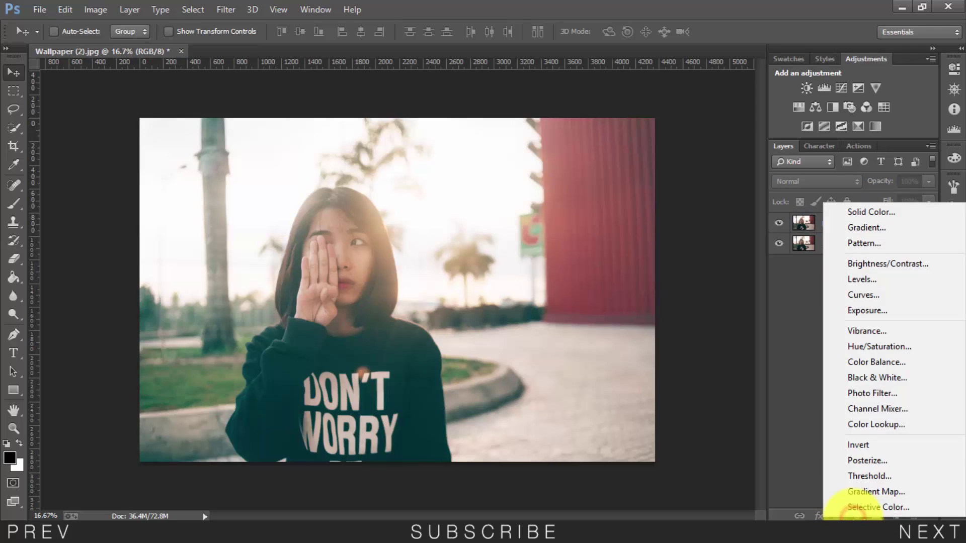
left_click(850, 346)
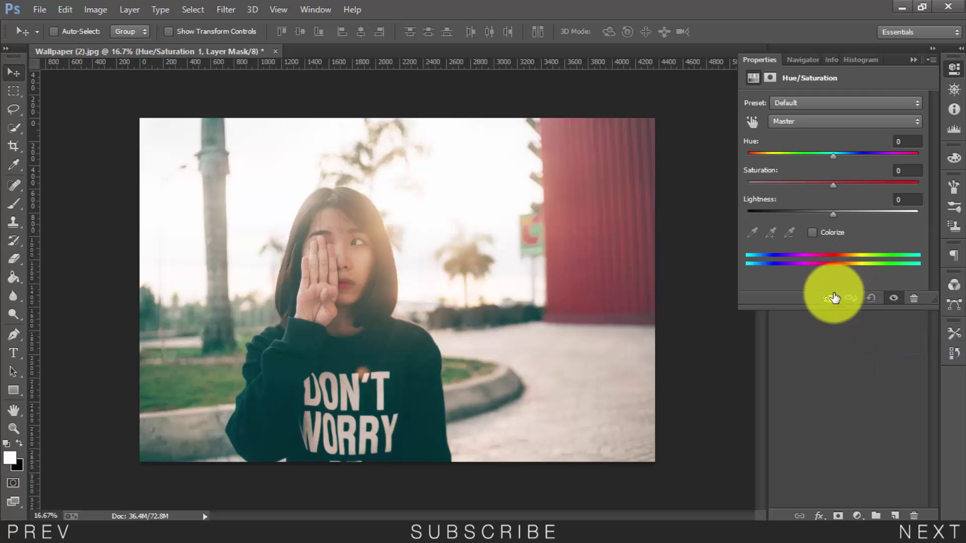
left_click(813, 233)
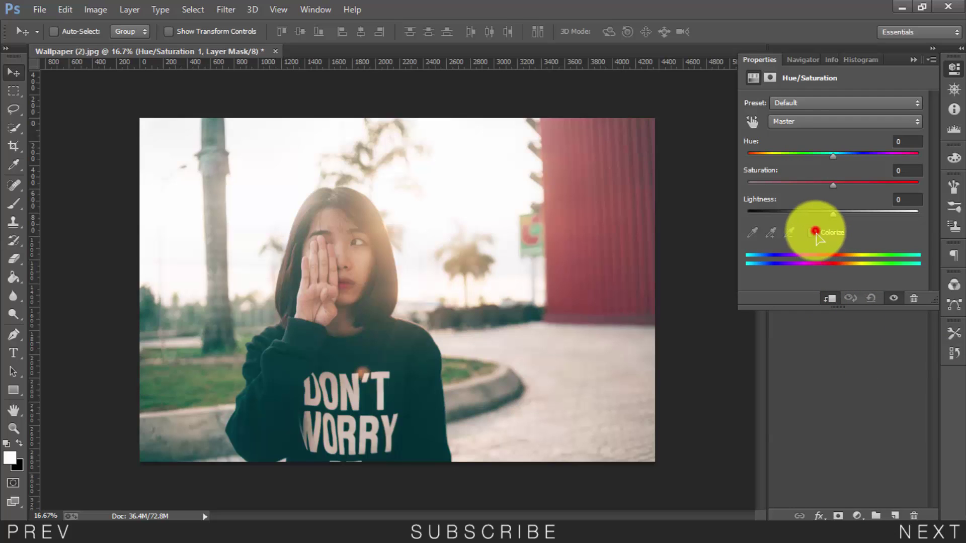
left_click_drag(790, 184, 808, 184)
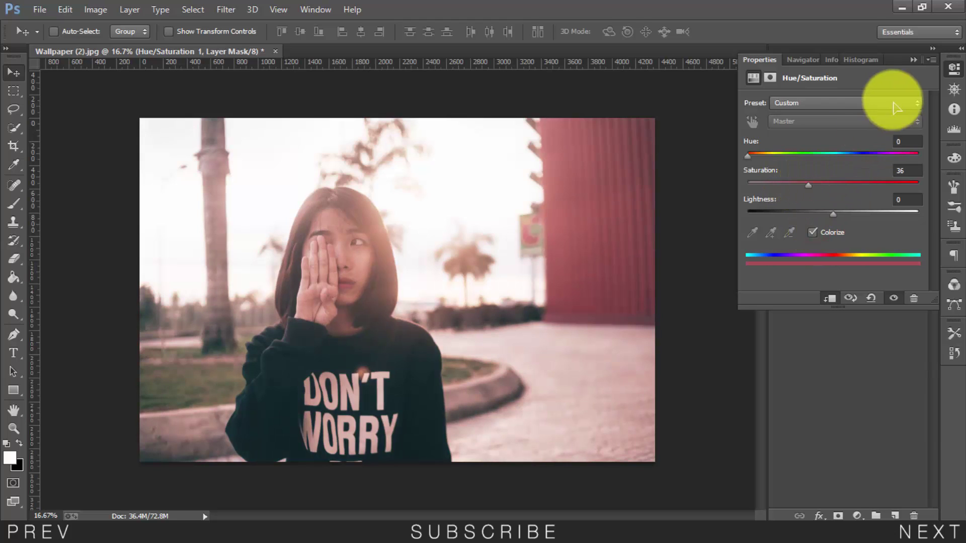
left_click(913, 60)
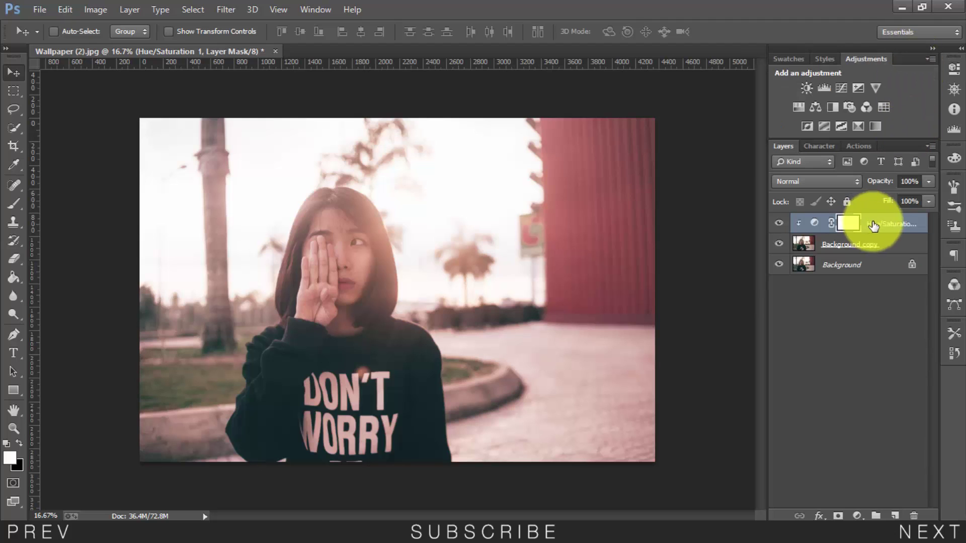
left_click(861, 514)
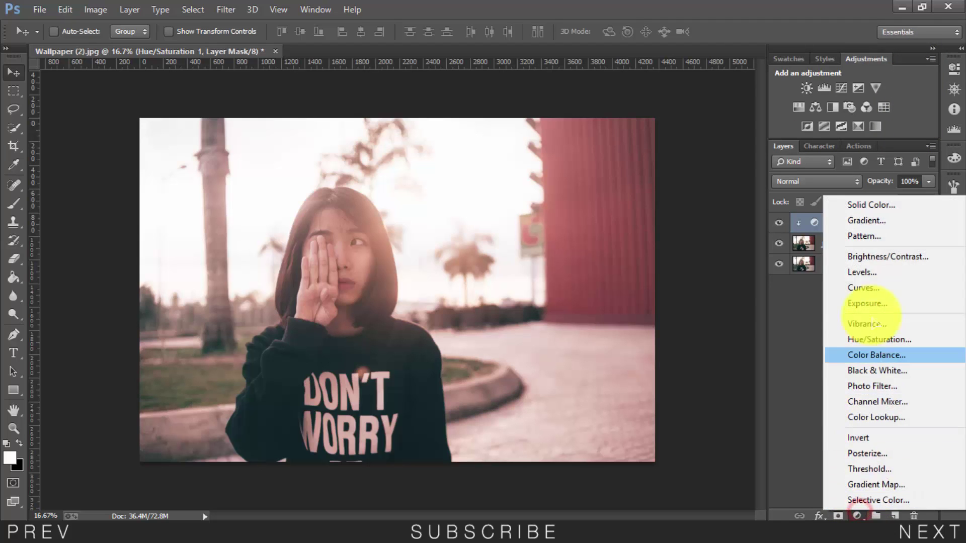
Add a #170d64 solid color fill layer in Screen mode at 24% opacity
left_click(870, 202)
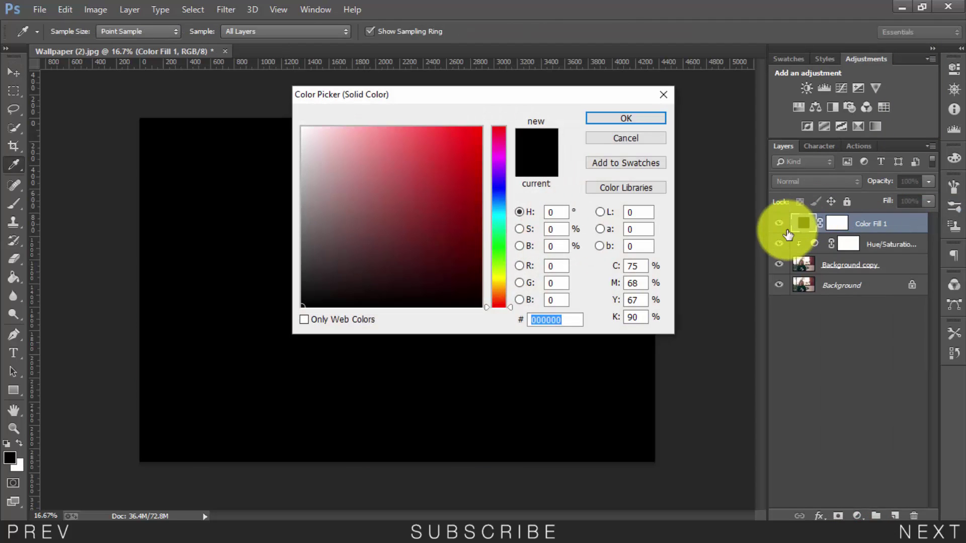
type("17")
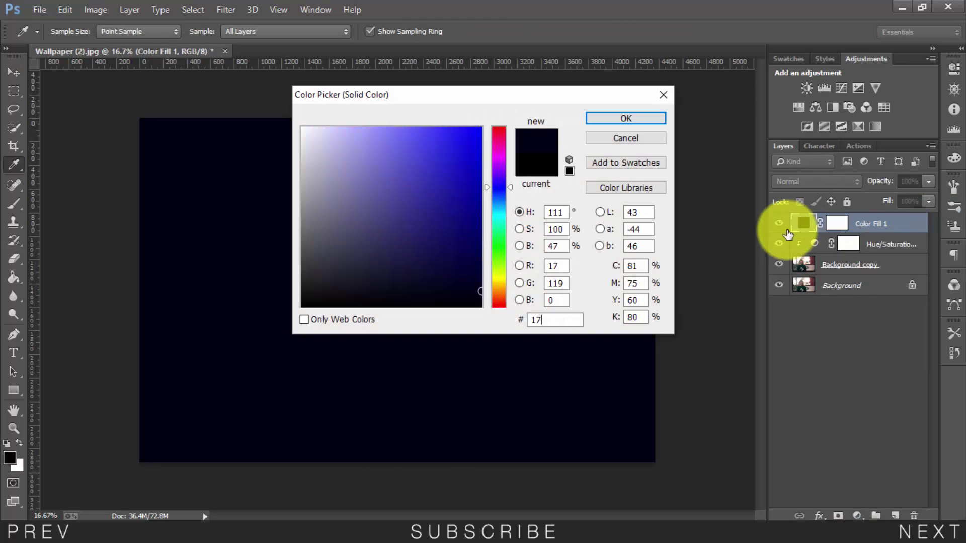
type("0d")
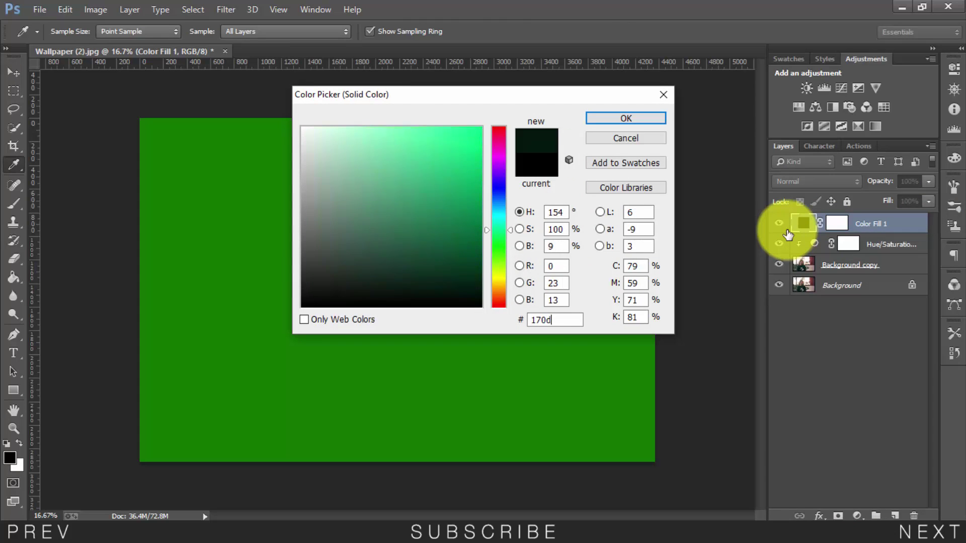
type("64")
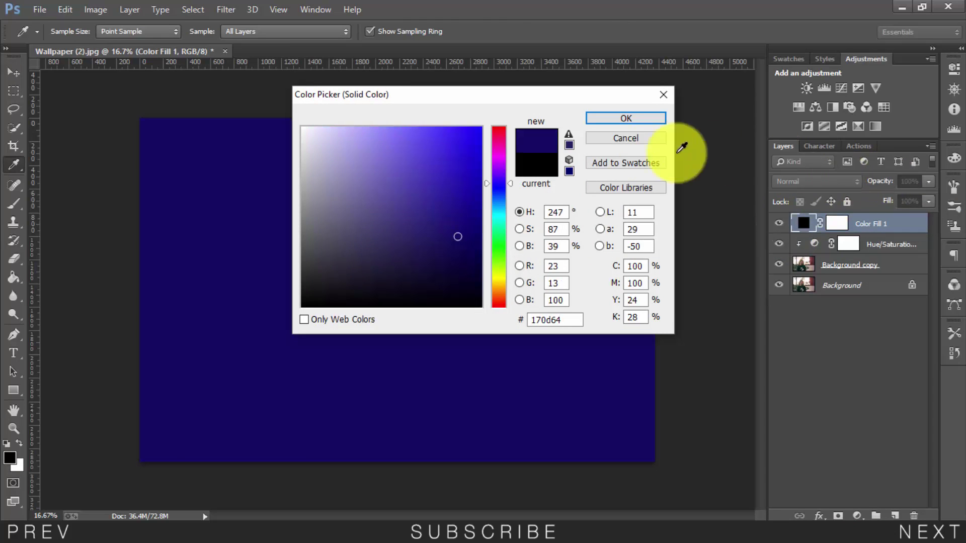
left_click(644, 118)
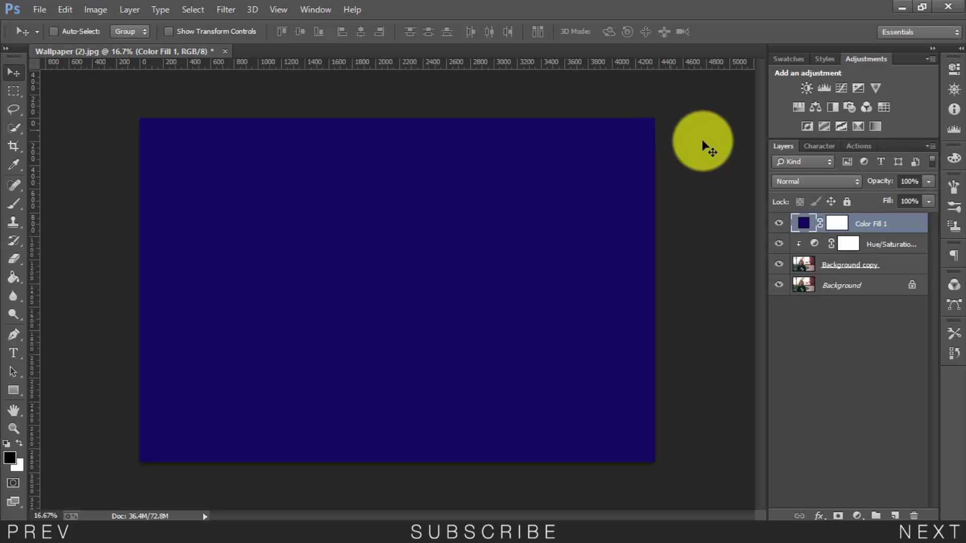
left_click(825, 182)
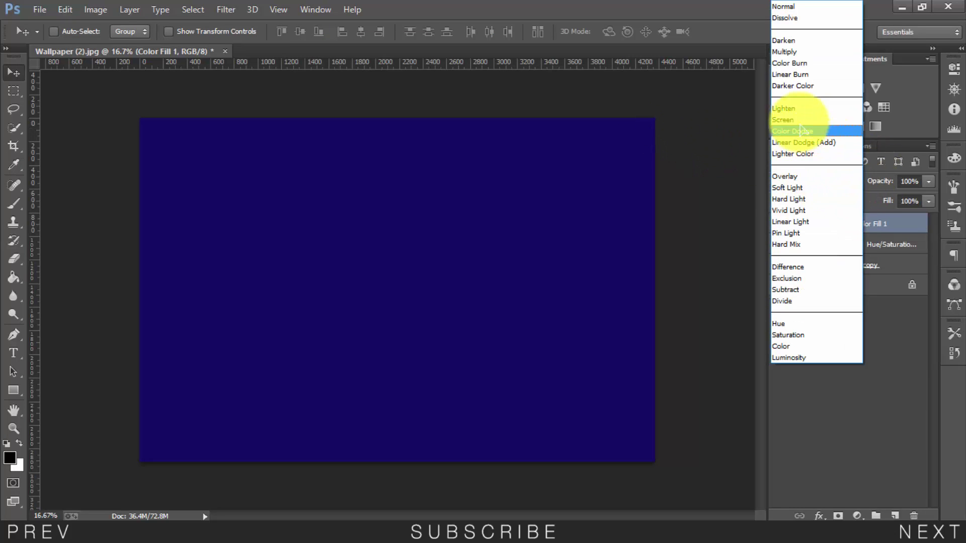
left_click(798, 121)
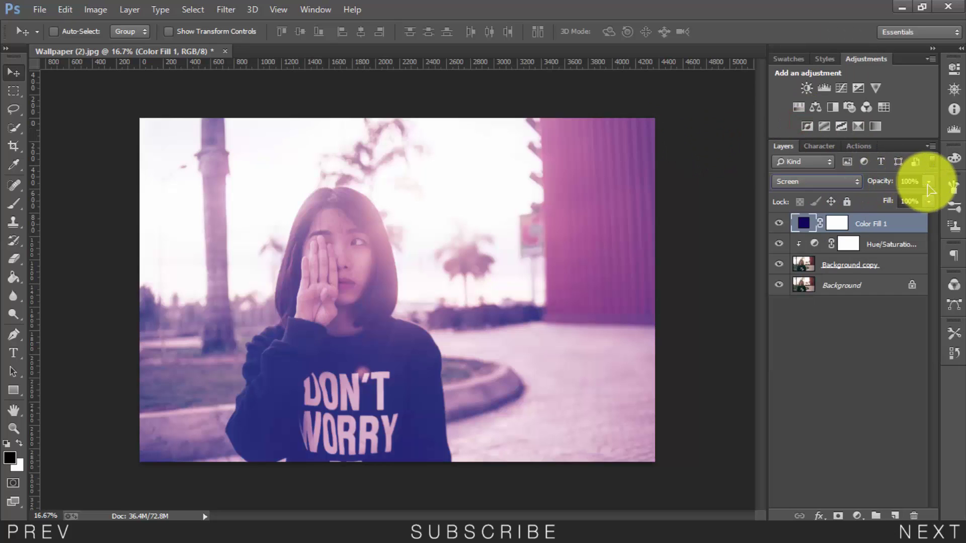
left_click_drag(929, 181, 877, 206)
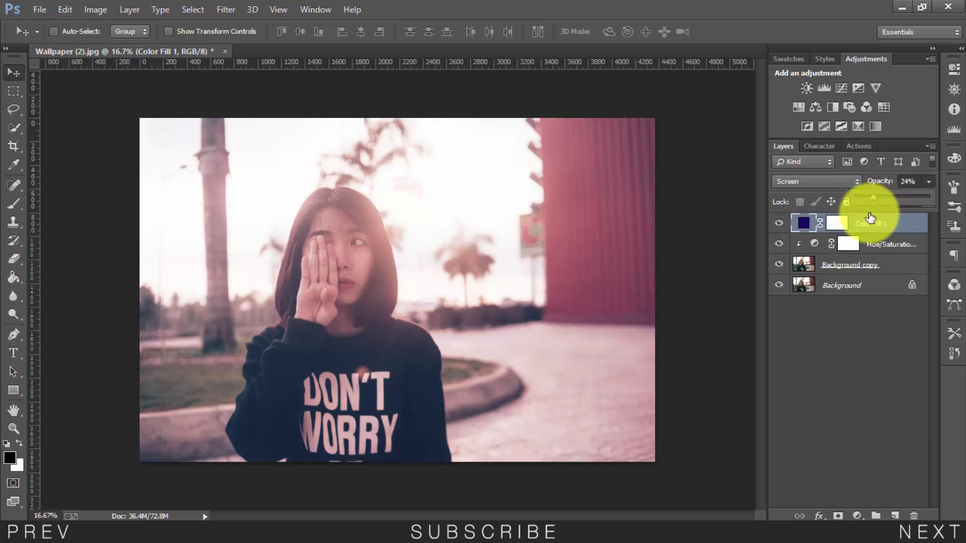
left_click(869, 324)
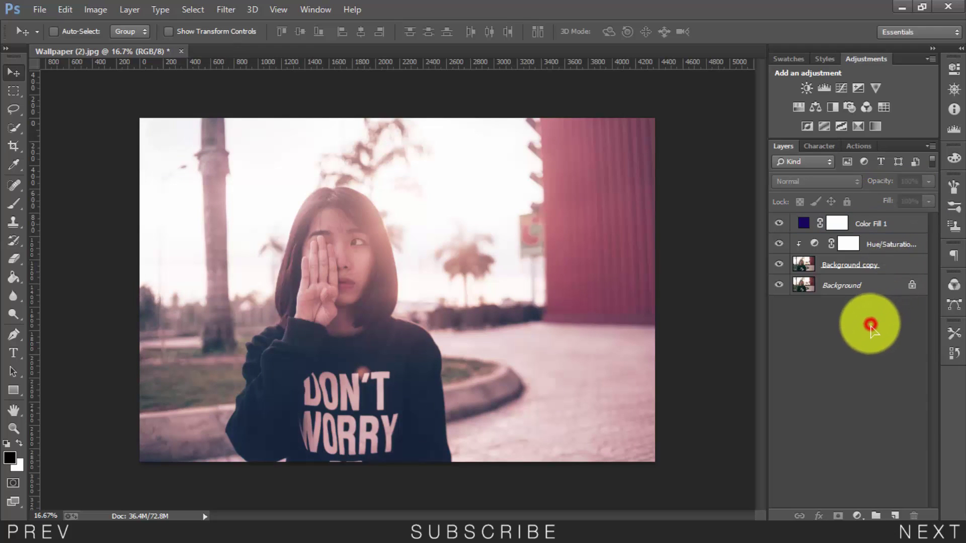
Add a dark brown #41362b solid color fill layer at 22% opacity
left_click(856, 515)
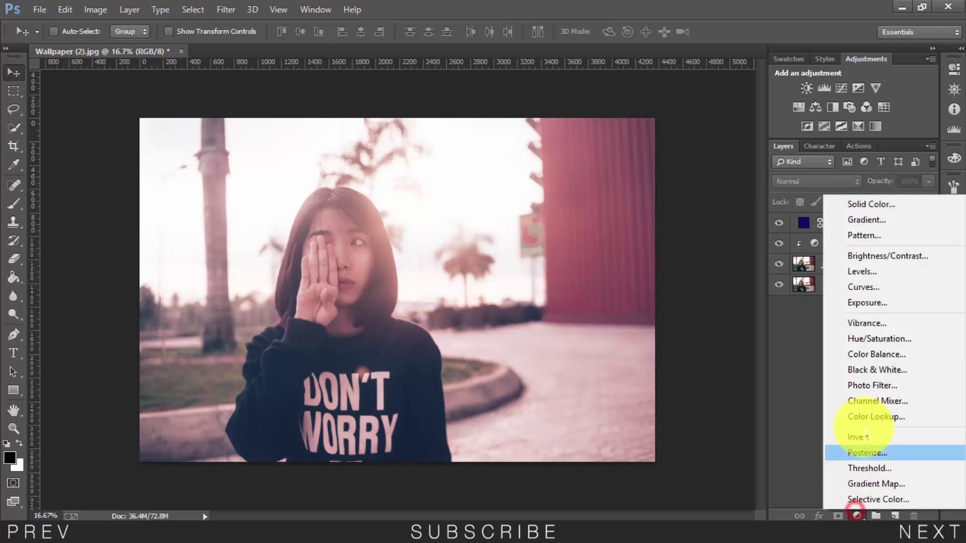
left_click(868, 203)
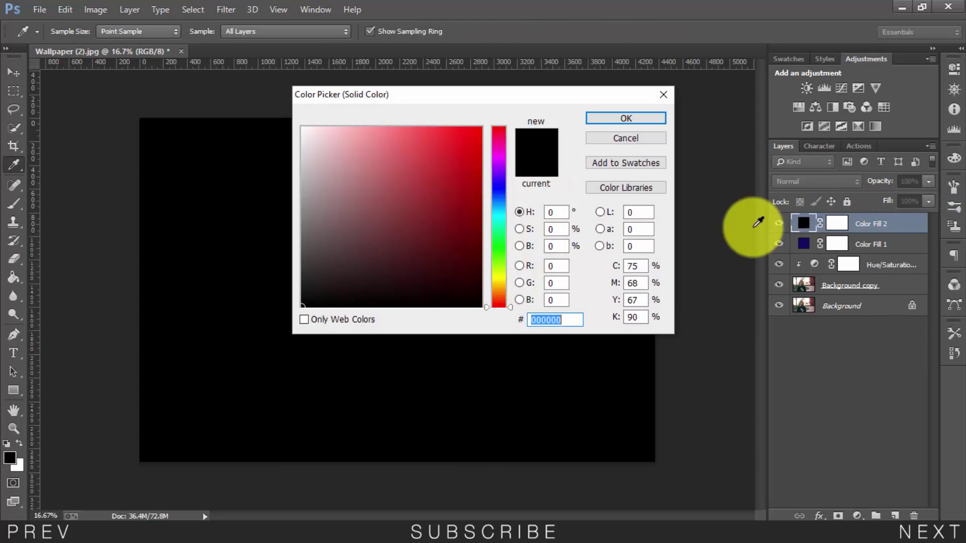
type("4")
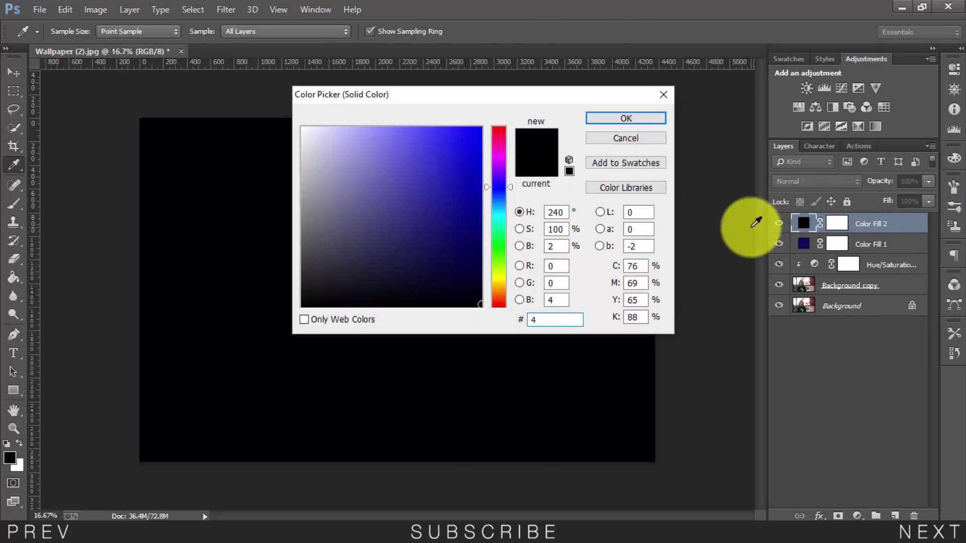
type("13")
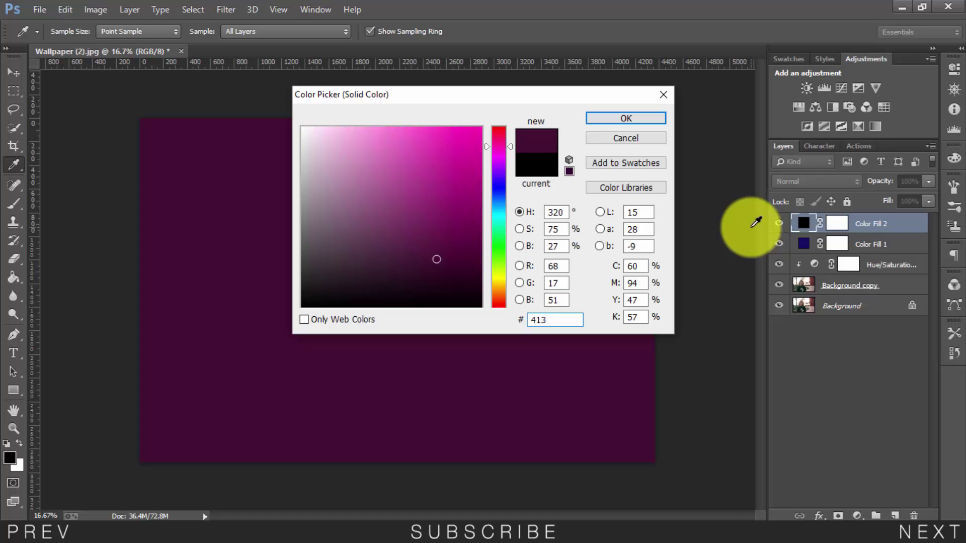
type("62b")
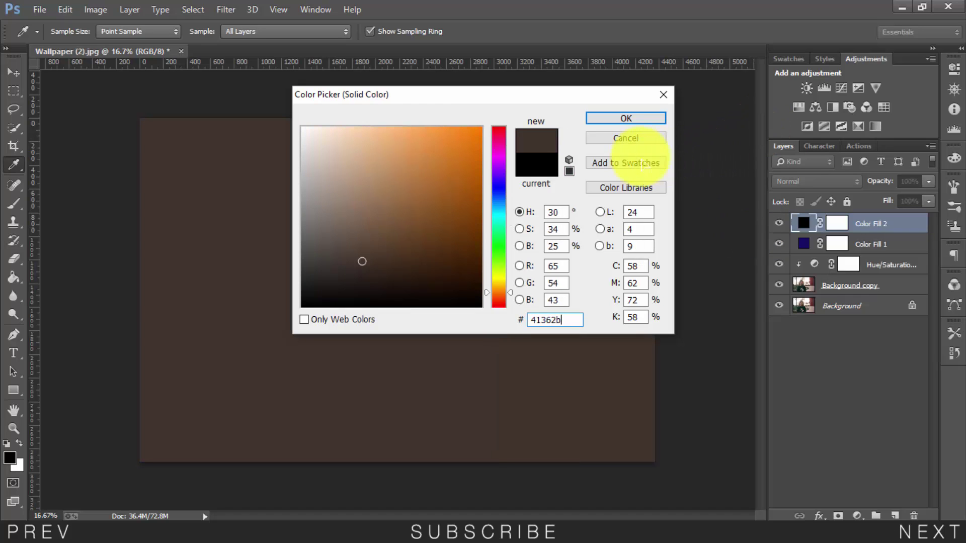
left_click(625, 117)
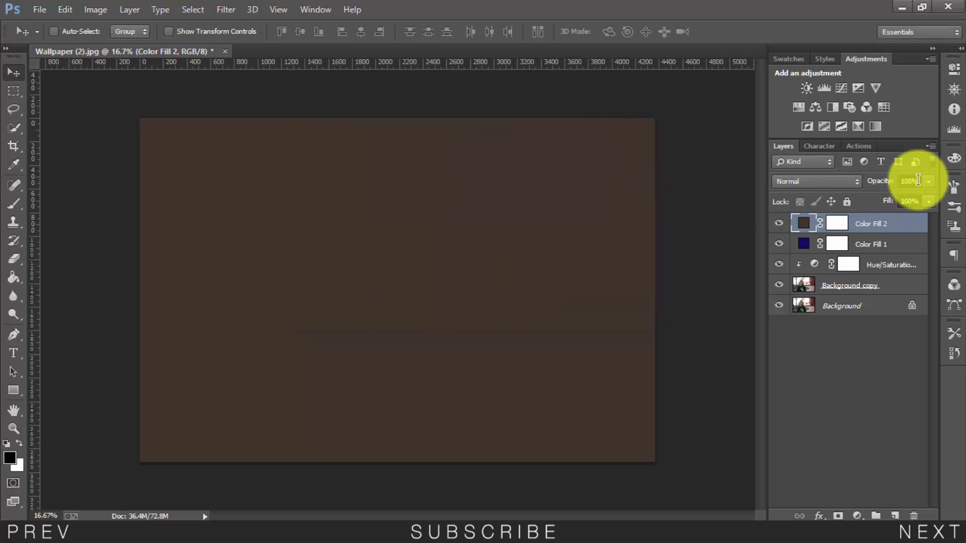
left_click(928, 182)
left_click_drag(927, 198, 874, 202)
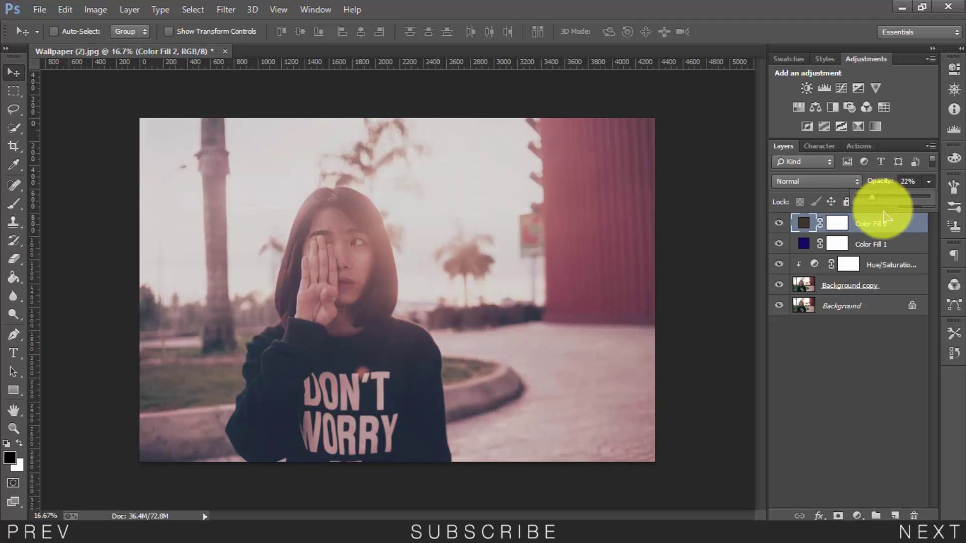
left_click(855, 391)
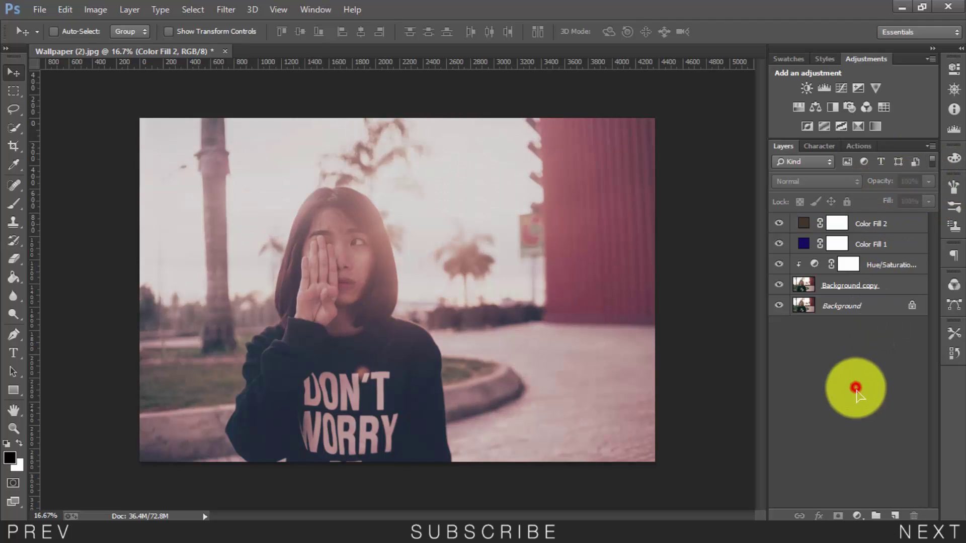
Add a Curves layer with three RGB curve points and a raised black endpoint
left_click(857, 515)
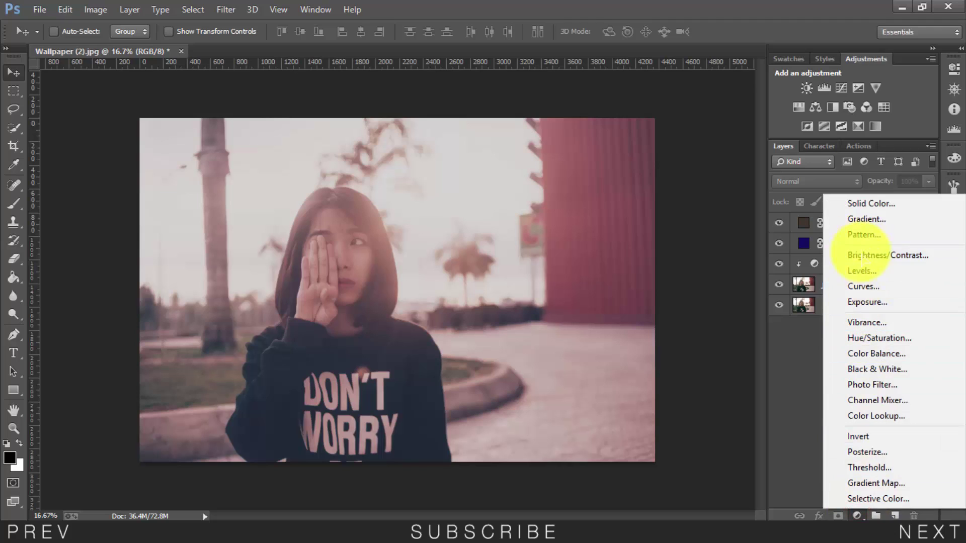
left_click(864, 286)
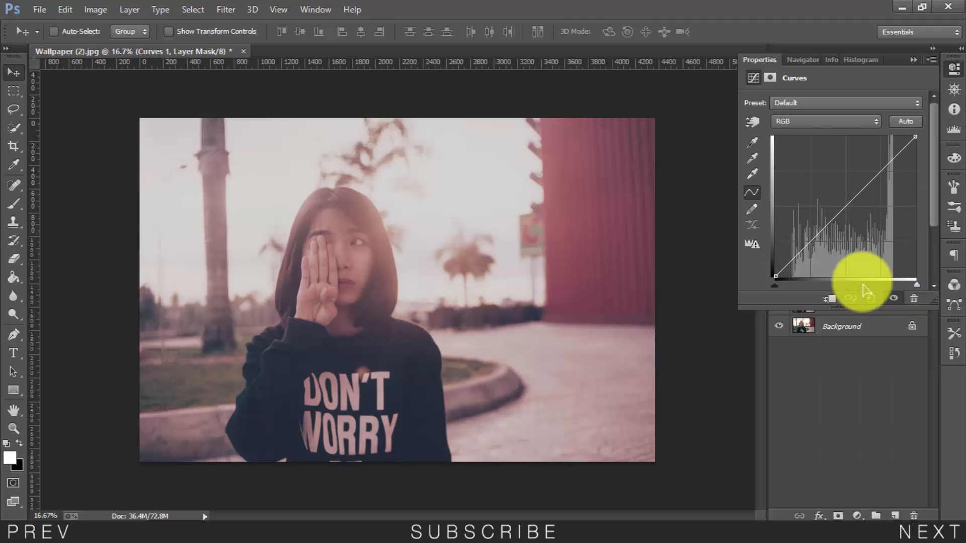
left_click(881, 170)
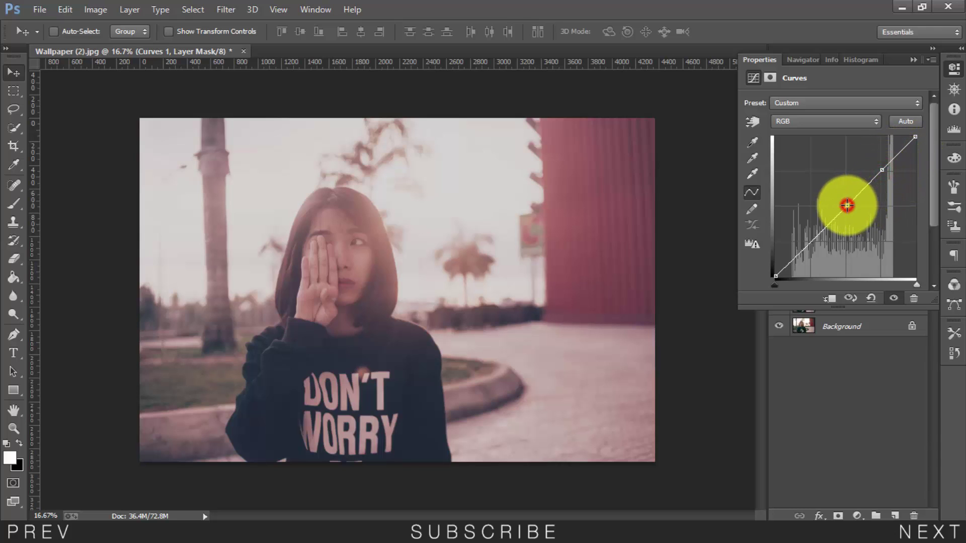
left_click(847, 206)
left_click(814, 243)
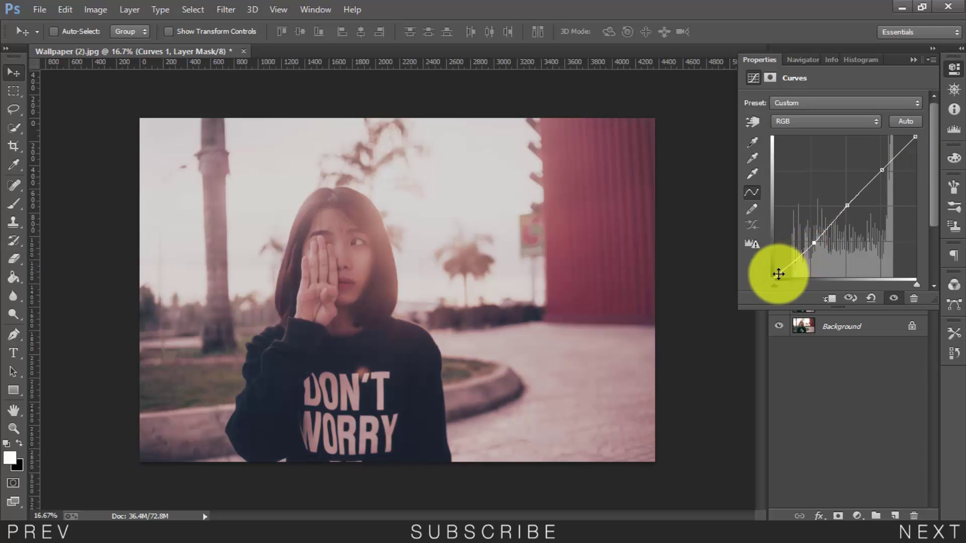
left_click_drag(777, 274, 763, 264)
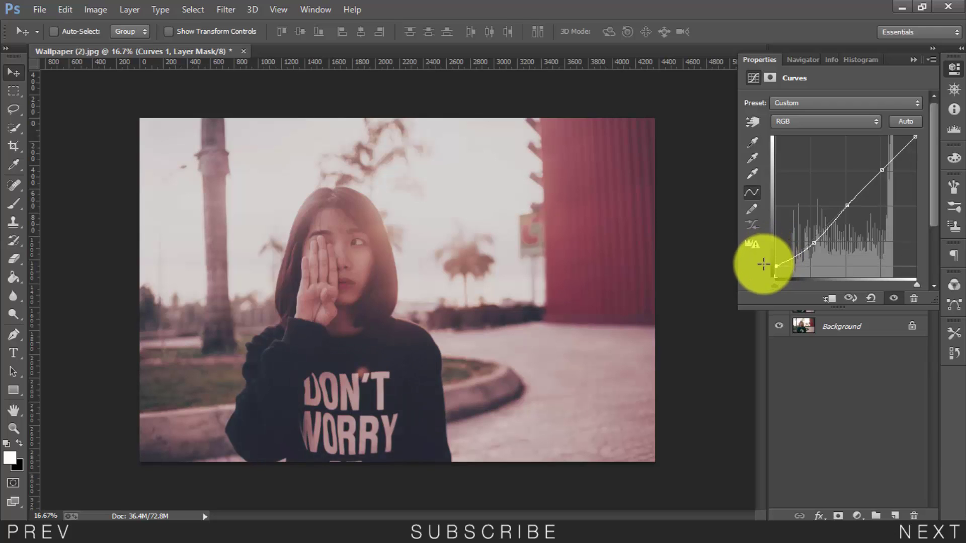
left_click(913, 59)
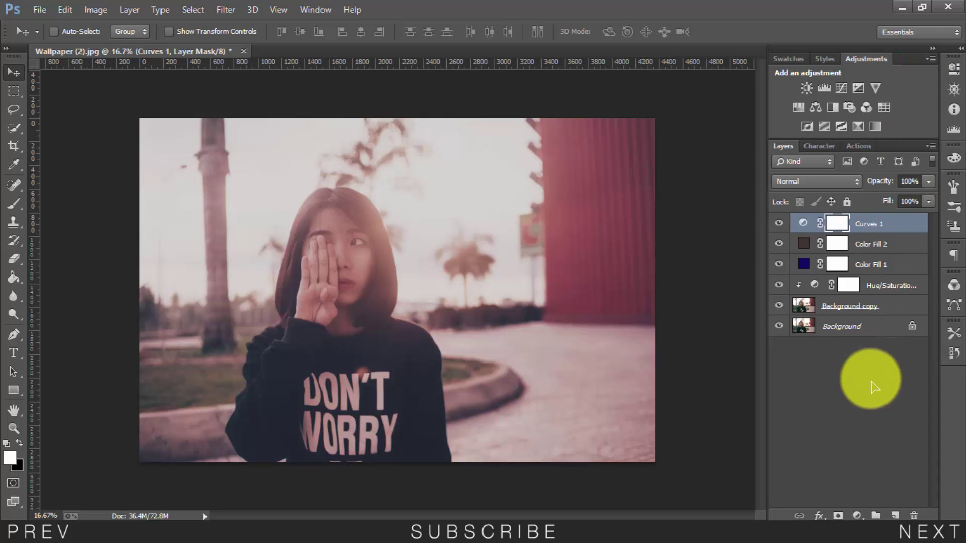
Add a Color Balance layer with midtones Cyan-Red +11 and Yellow-Blue -13
left_click(857, 516)
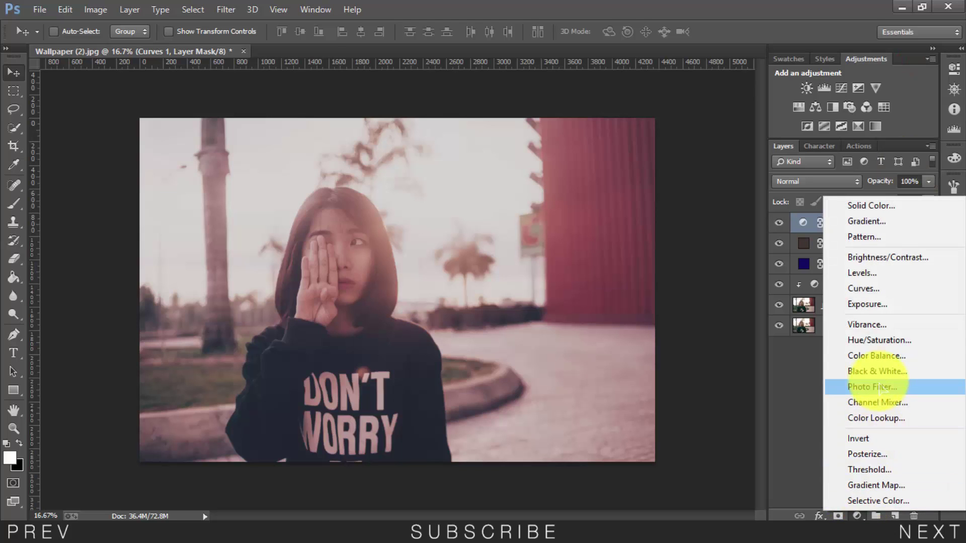
left_click(878, 357)
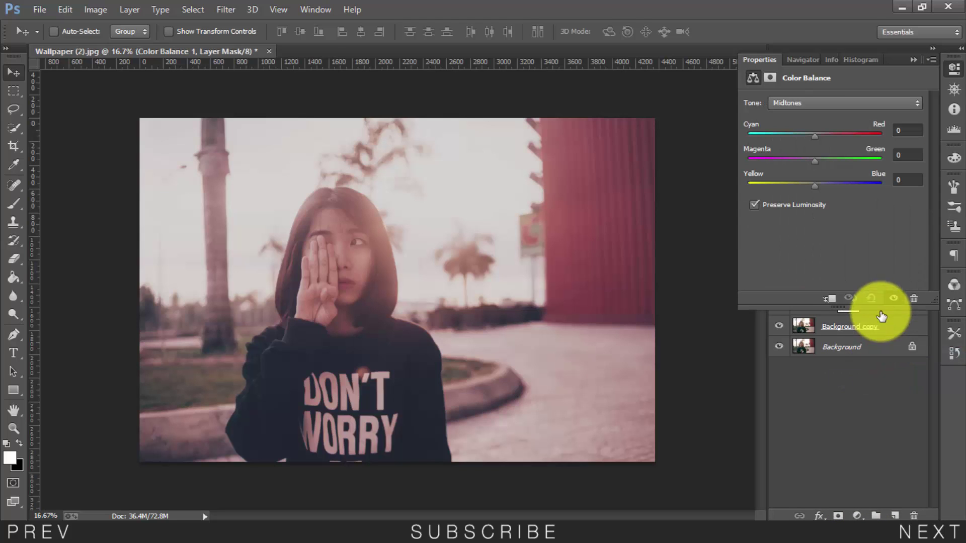
left_click(803, 104)
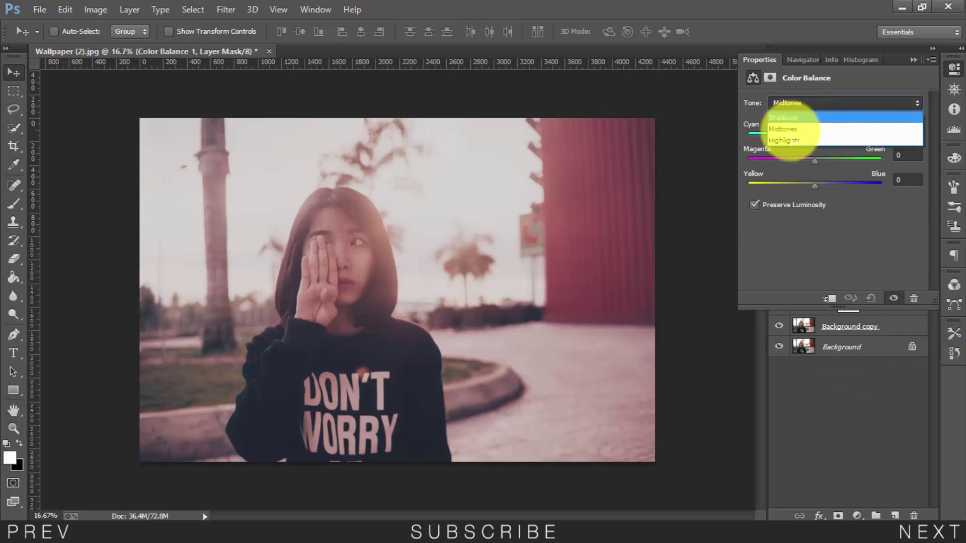
left_click(783, 129)
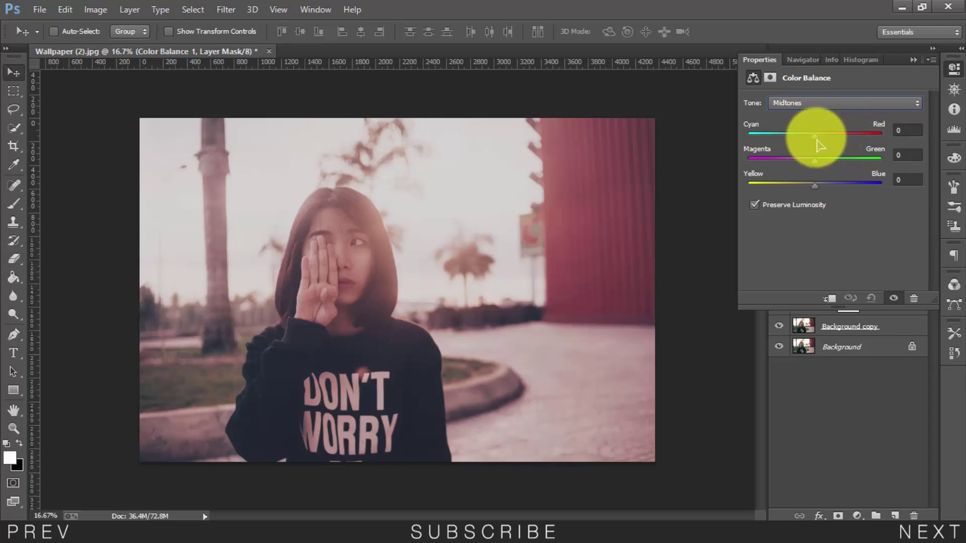
left_click_drag(813, 136, 830, 144)
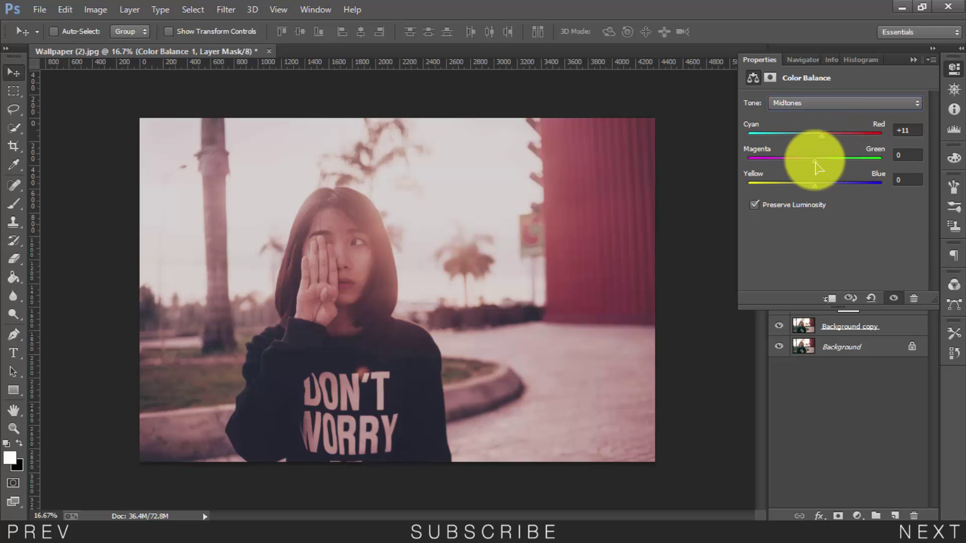
left_click(904, 155)
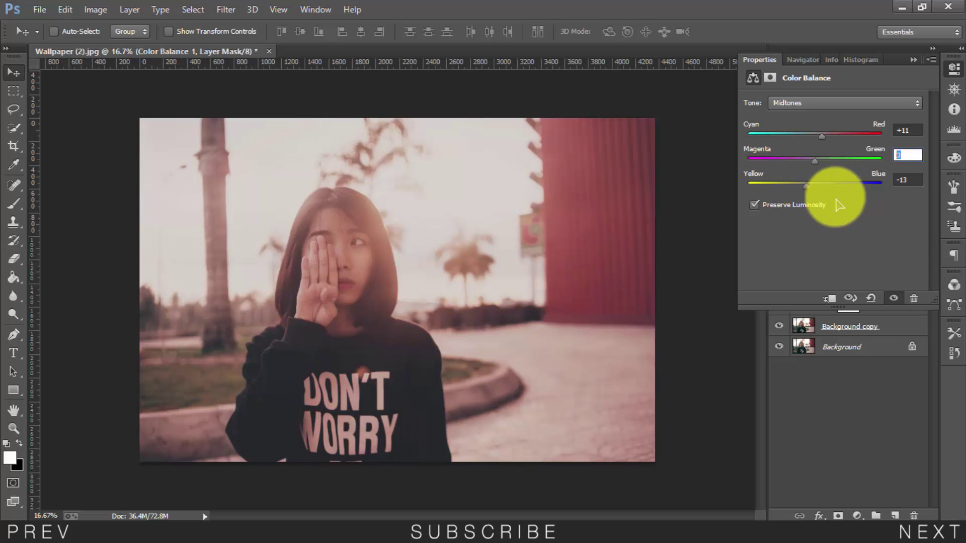
Set Color Balance shadows to Cyan-Red -21, Magenta-Green +11, Yellow-Blue +19
left_click(820, 102)
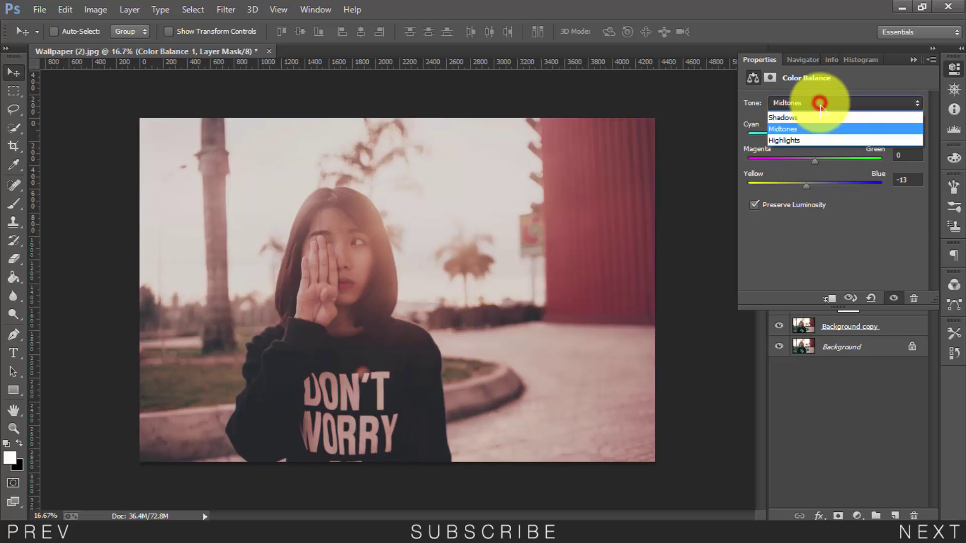
left_click(782, 118)
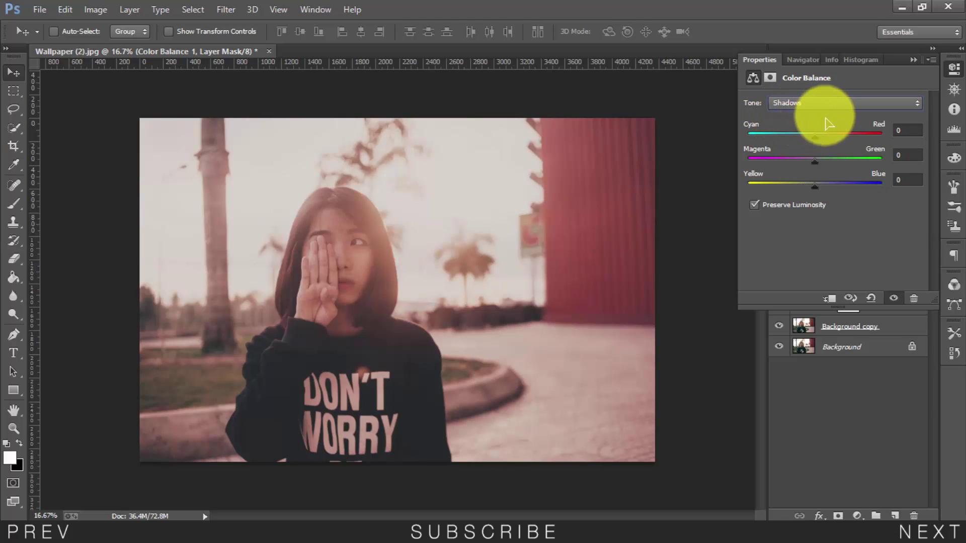
left_click_drag(815, 137, 801, 137)
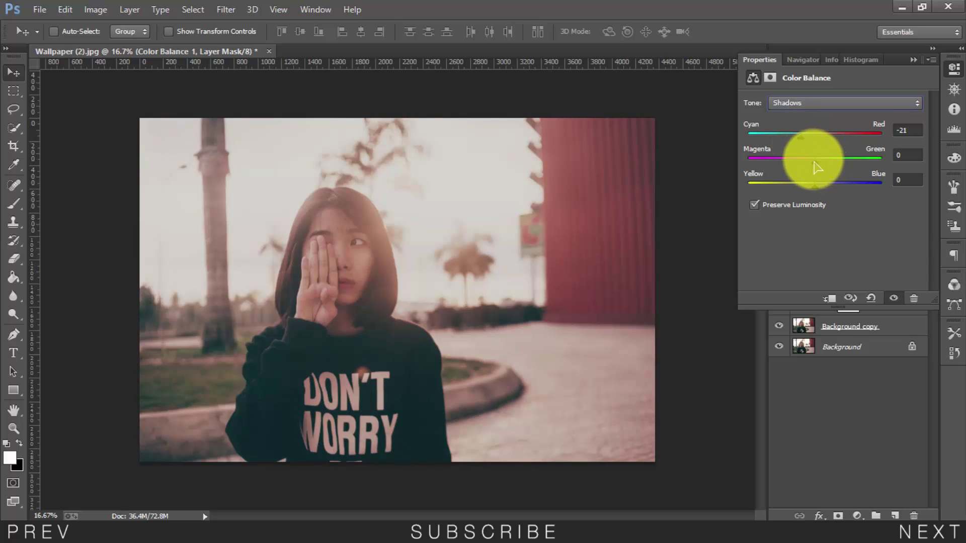
left_click_drag(814, 163, 820, 163)
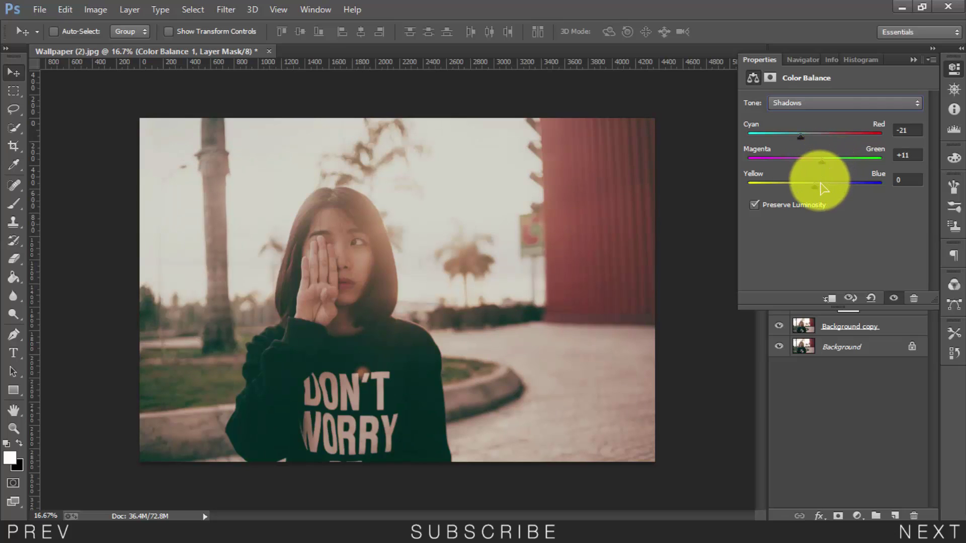
left_click_drag(814, 184, 823, 185)
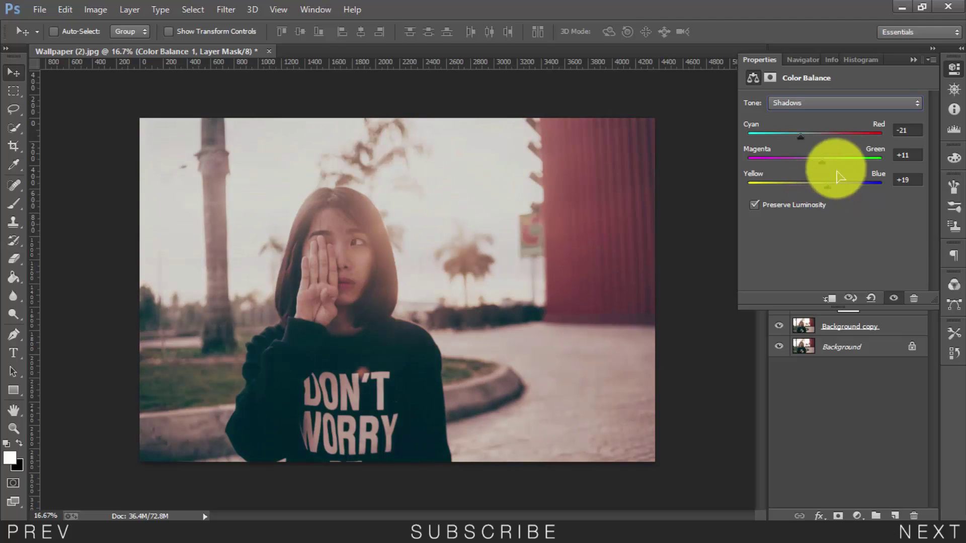
left_click(914, 59)
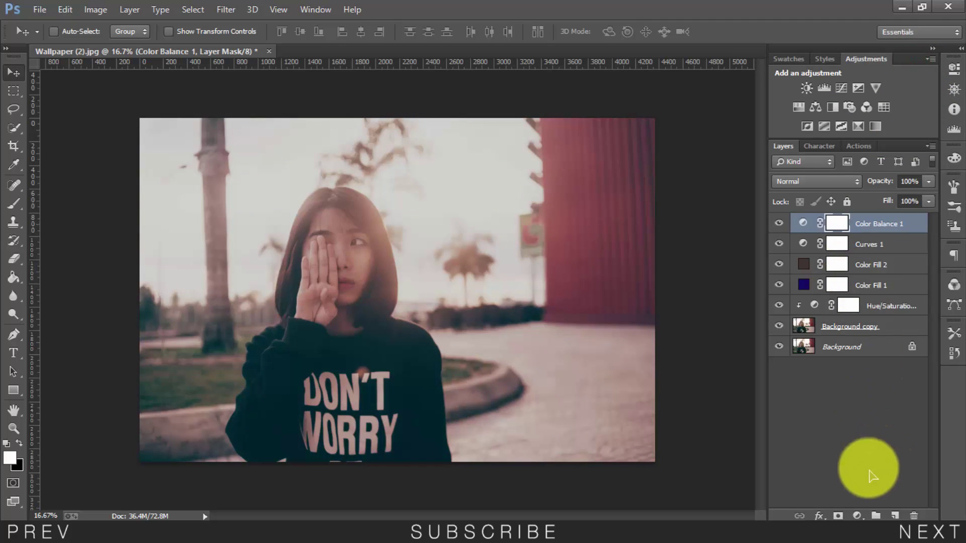
Add a second Curves layer and place four points on its Red channel curve
left_click(858, 514)
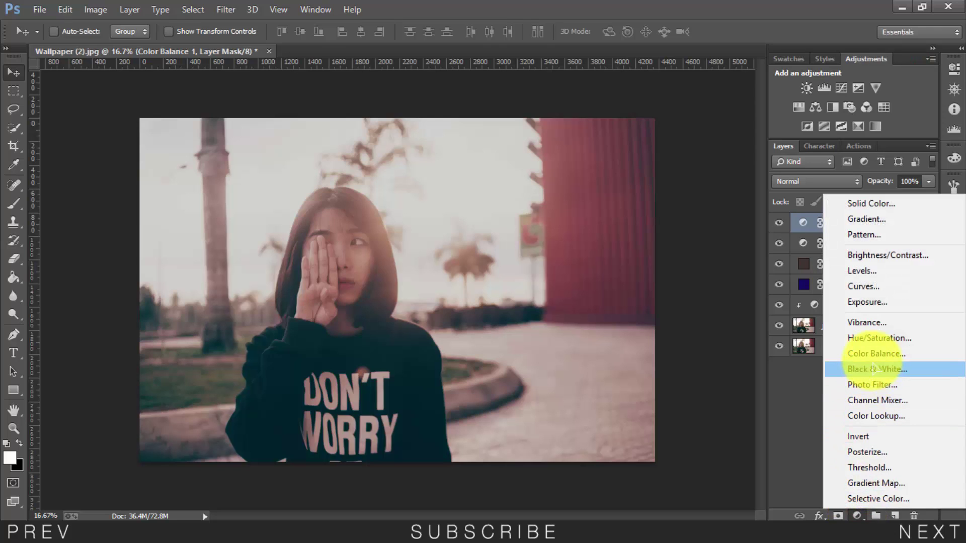
left_click(871, 289)
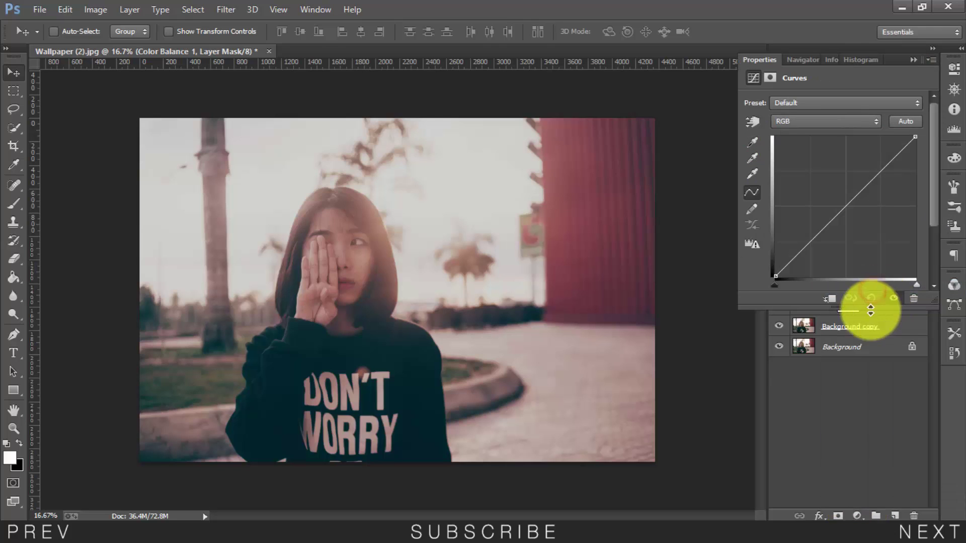
left_click(828, 122)
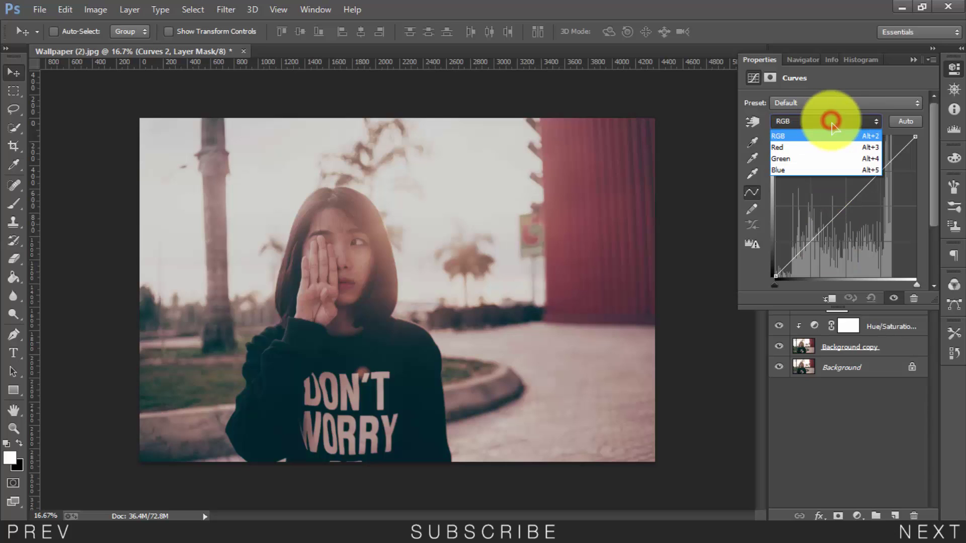
left_click(826, 146)
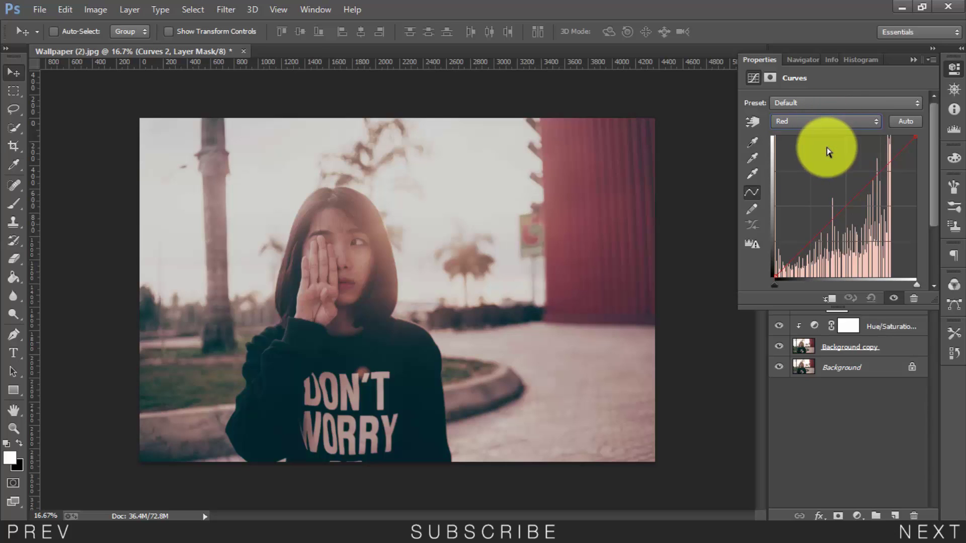
left_click(888, 166)
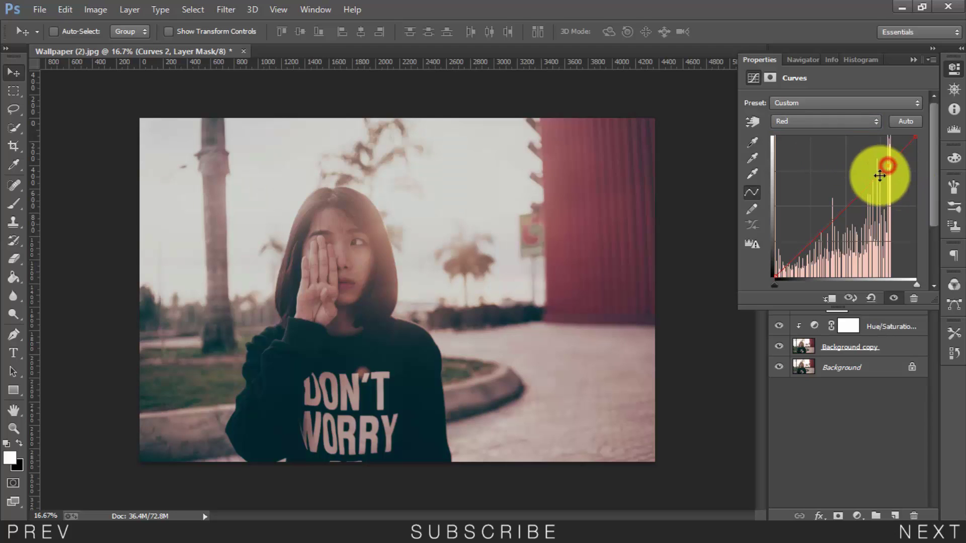
left_click(855, 196)
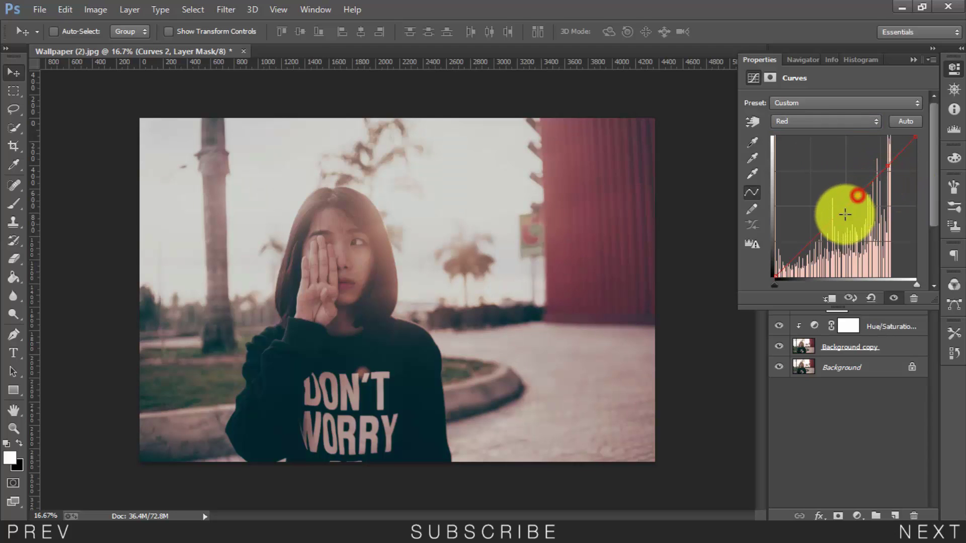
left_click(831, 222)
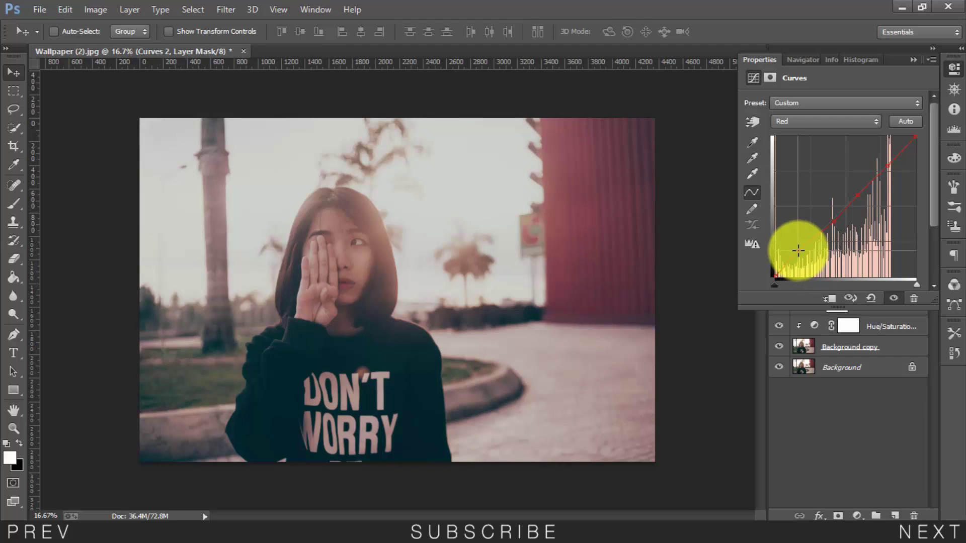
left_click(799, 252)
Refine the Red channel curve by adding and nudging further control points
left_click(877, 173)
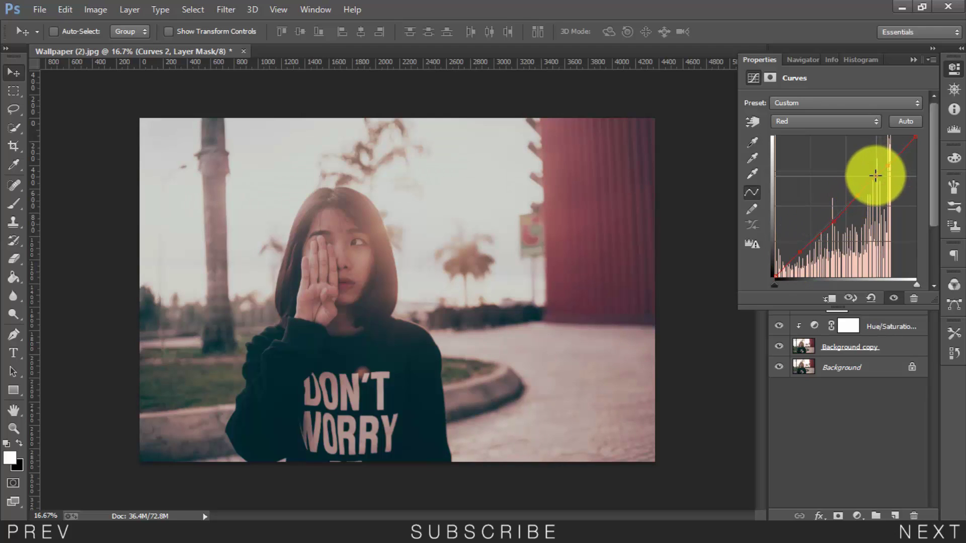
left_click(857, 195)
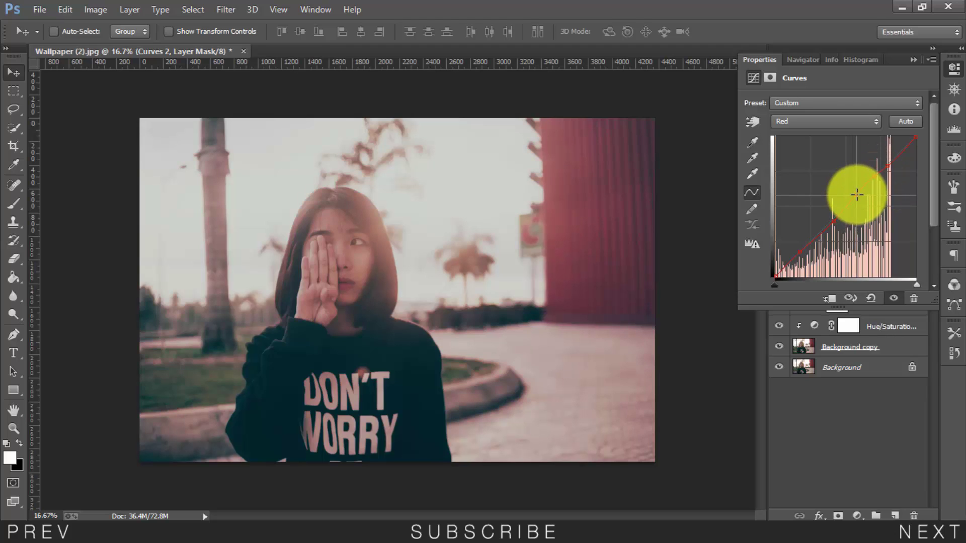
left_click(874, 178)
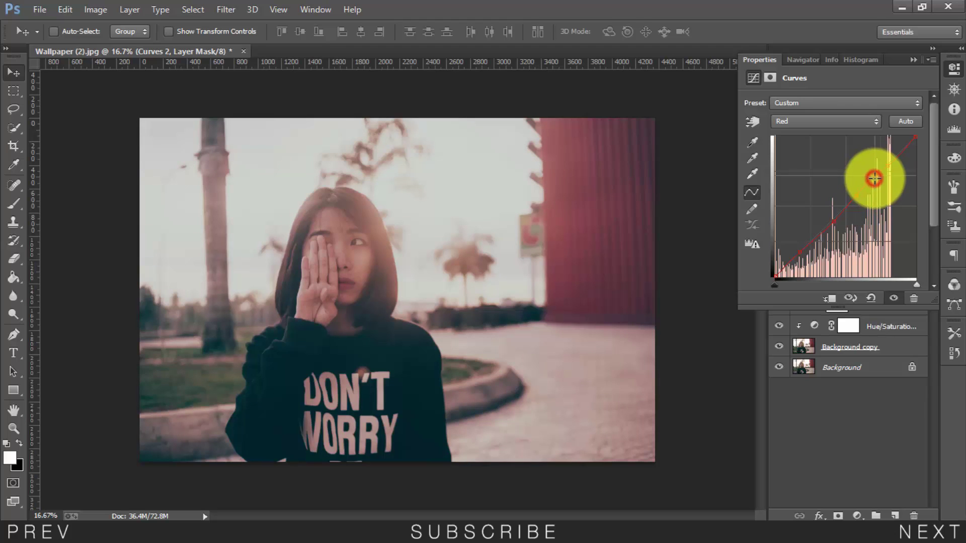
left_click_drag(877, 182, 870, 177)
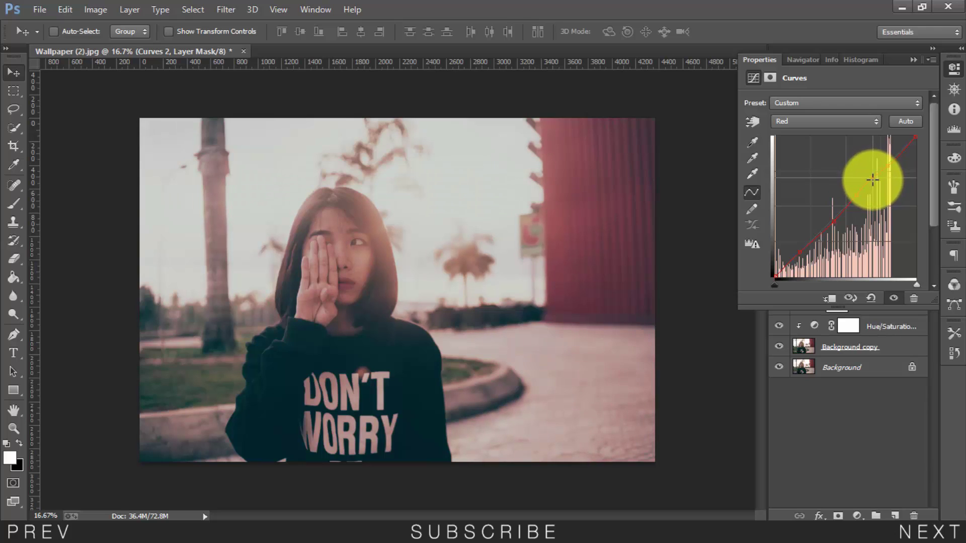
left_click(856, 196)
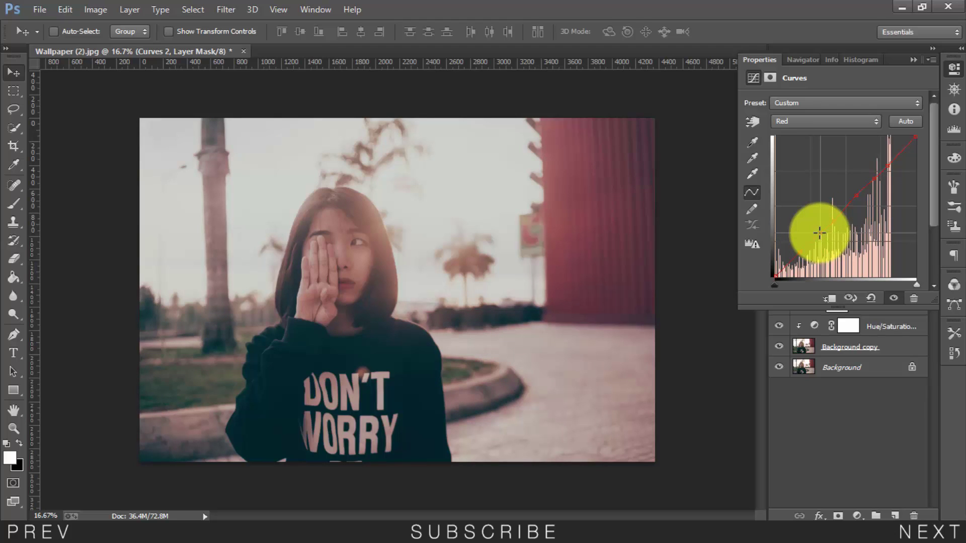
left_click(819, 233)
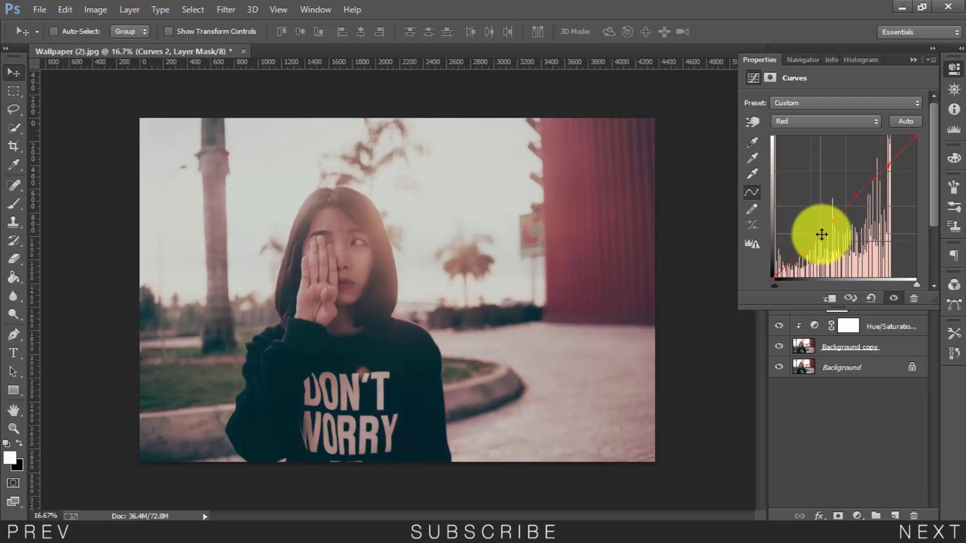
Reshape the Curves 2 Blue channel with two dragged points and a moved shadow endpoint
left_click(835, 123)
left_click(818, 169)
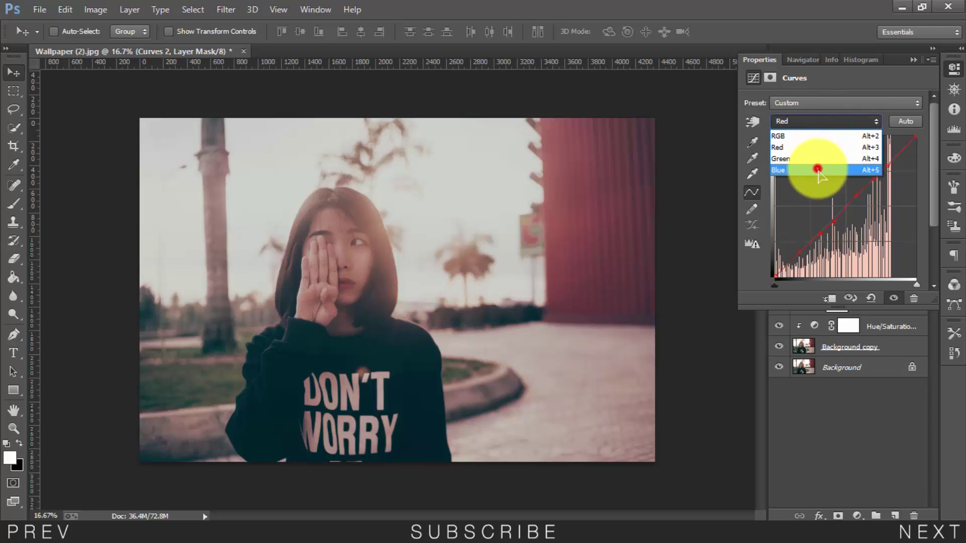
left_click(872, 181)
left_click_drag(872, 181, 867, 179)
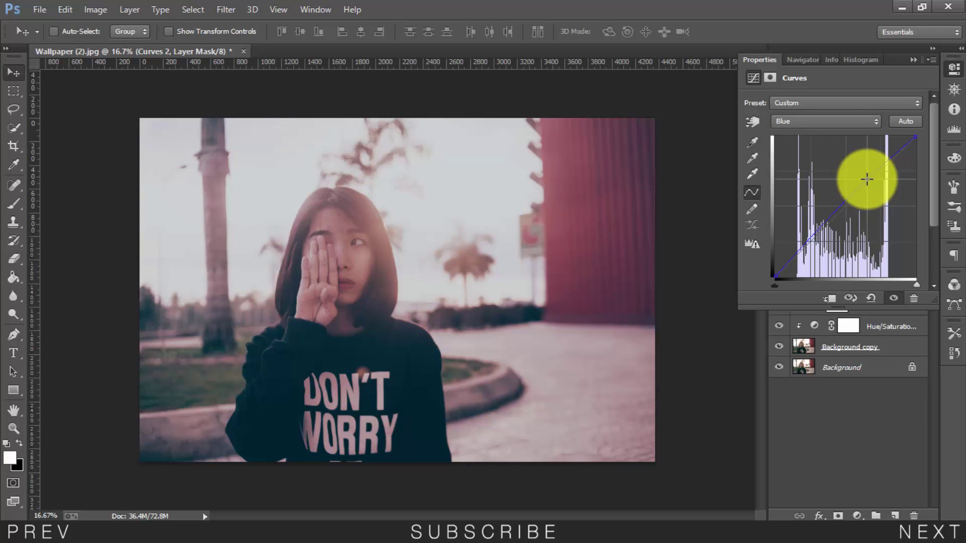
left_click(814, 236)
left_click_drag(815, 237, 808, 235)
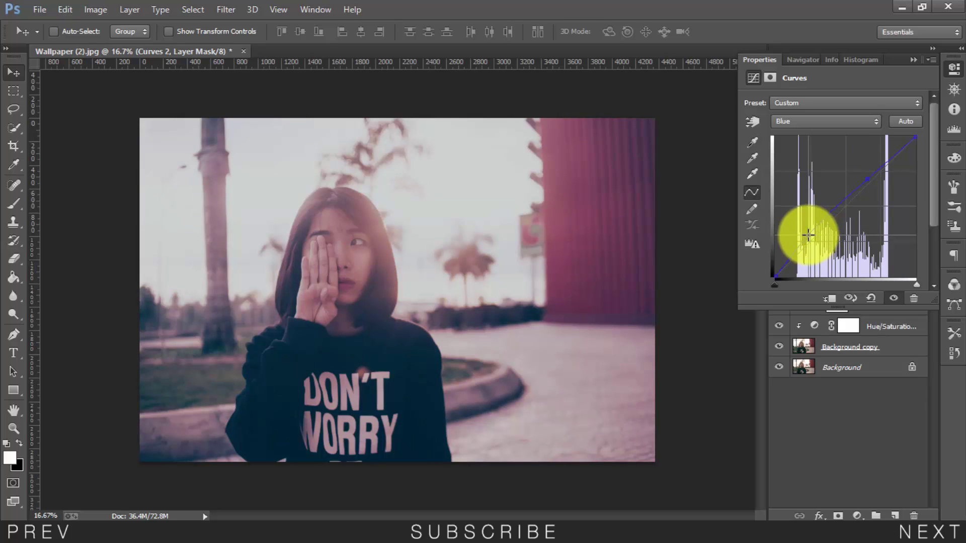
left_click(778, 273)
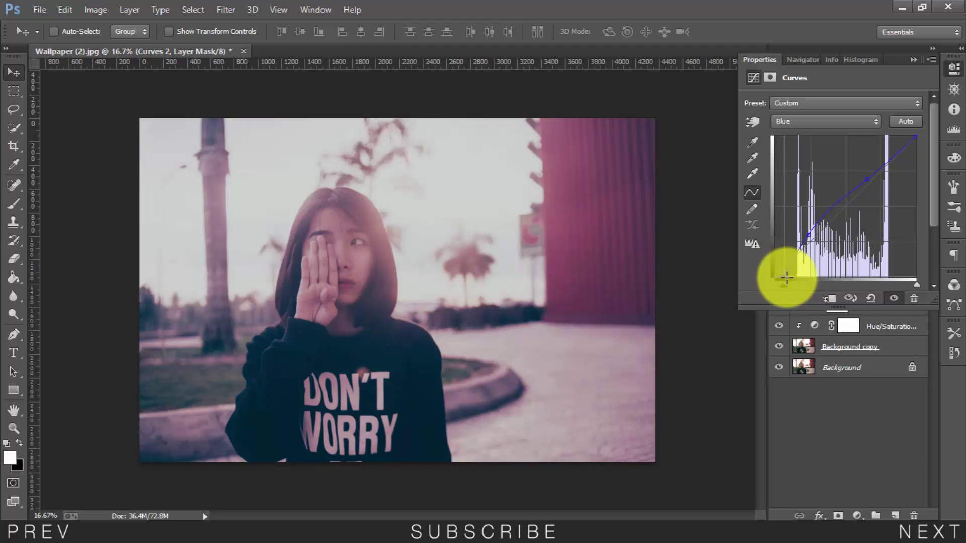
left_click_drag(786, 277, 784, 277)
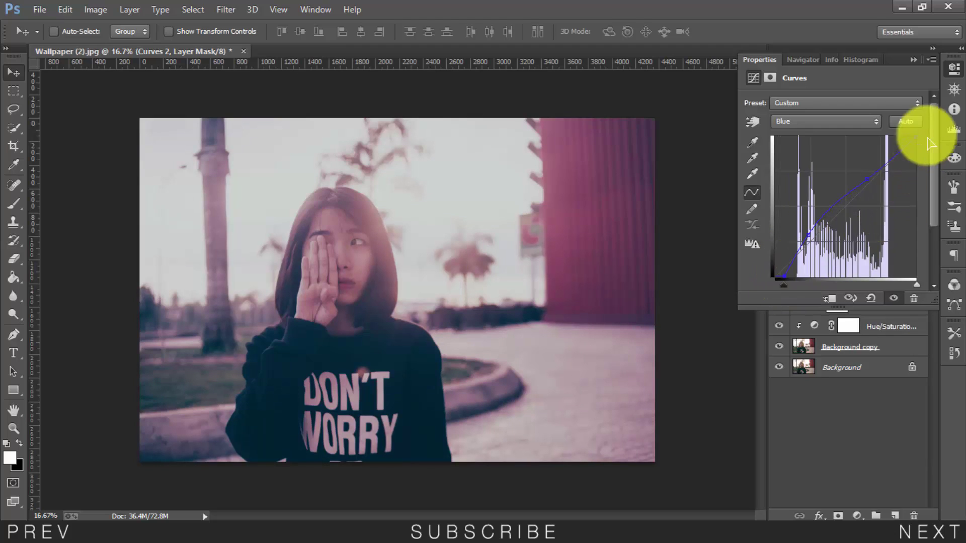
left_click(913, 59)
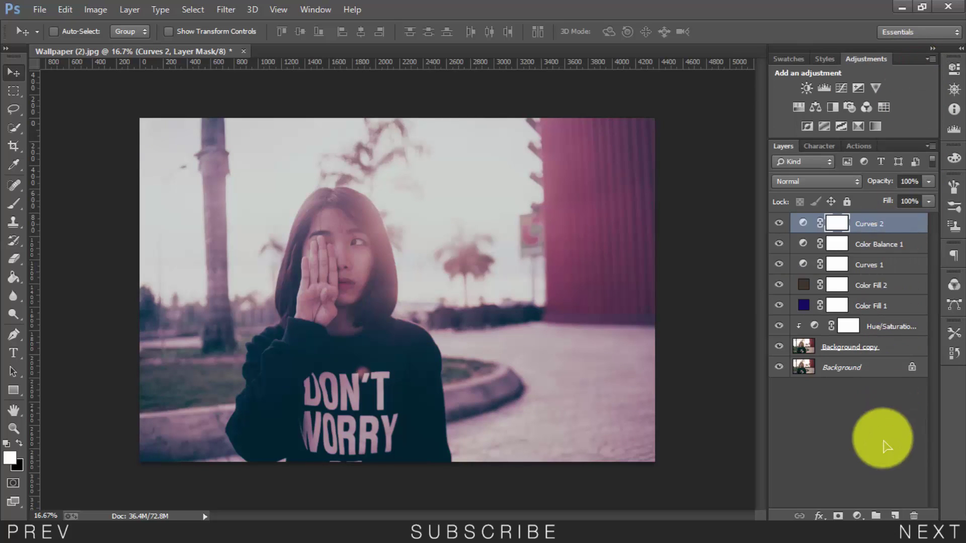
Add a Levels adjustment layer with the midtone gray slider set to 0.86
left_click(856, 515)
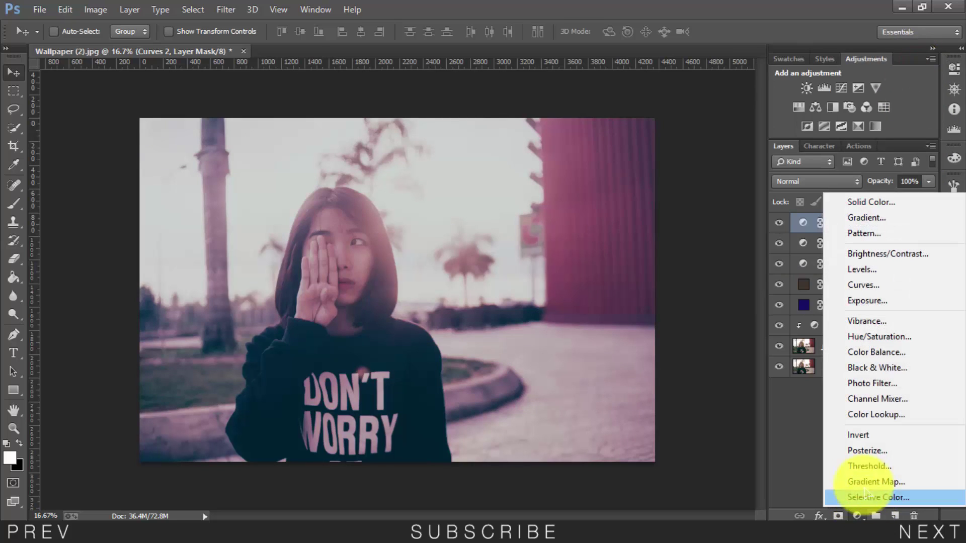
left_click(861, 270)
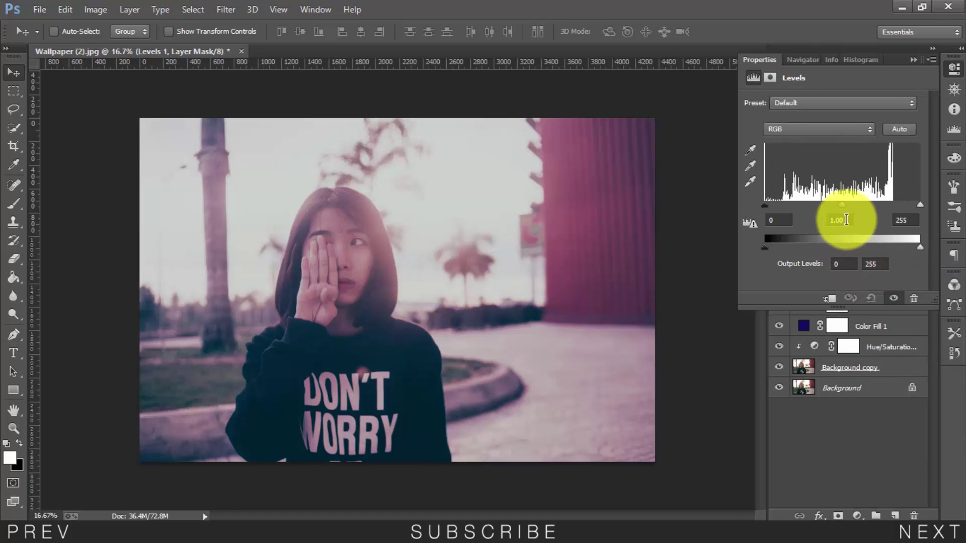
left_click_drag(842, 205, 851, 211)
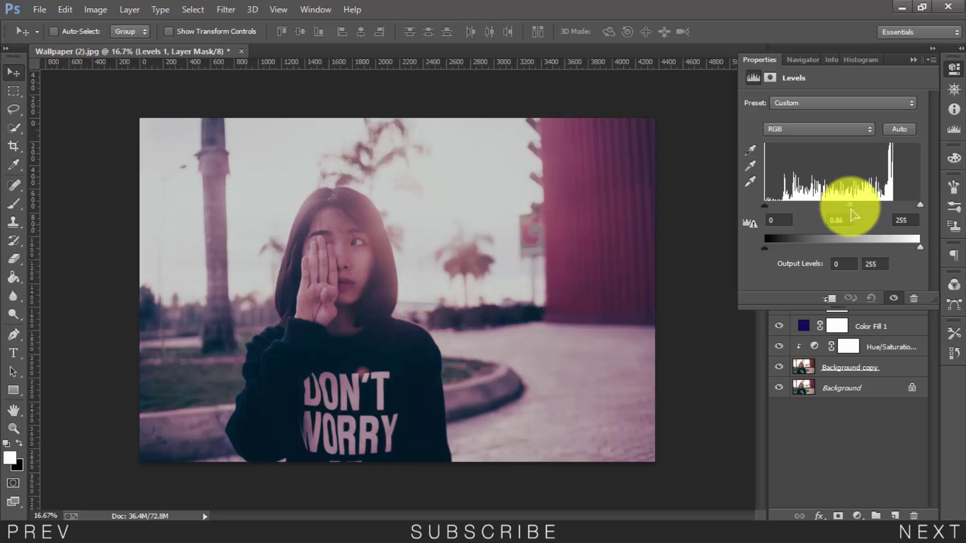
left_click(914, 61)
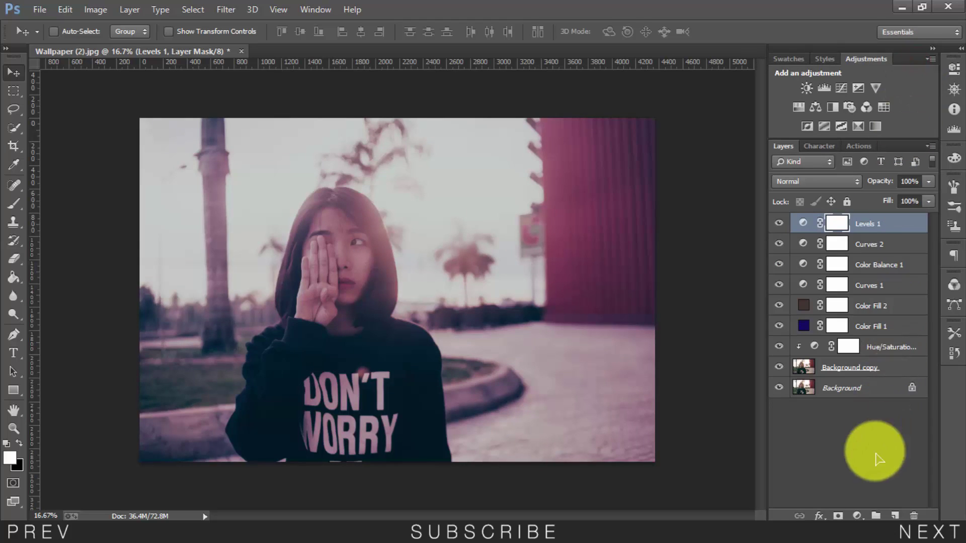
Add a #404040 gray solid color fill layer in Screen mode at 22% opacity
left_click(860, 514)
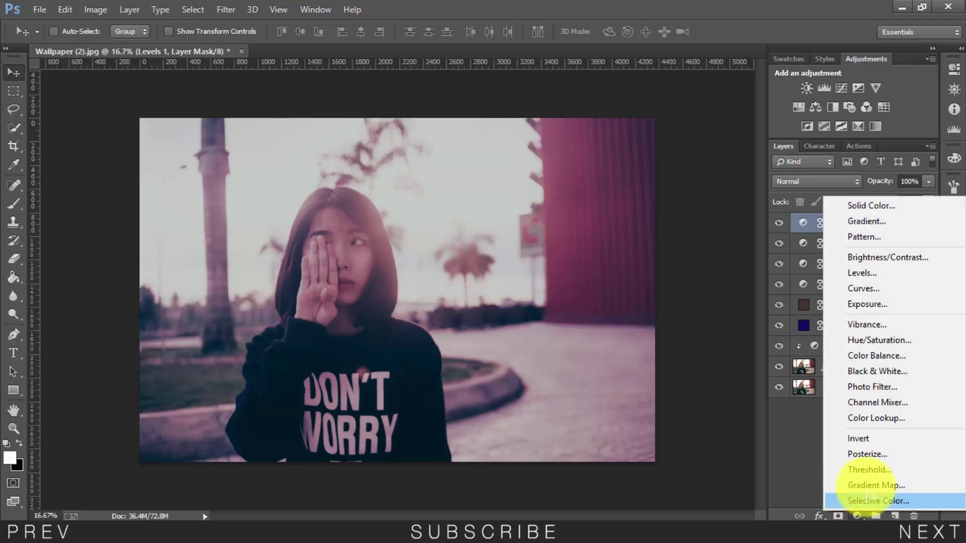
left_click(871, 205)
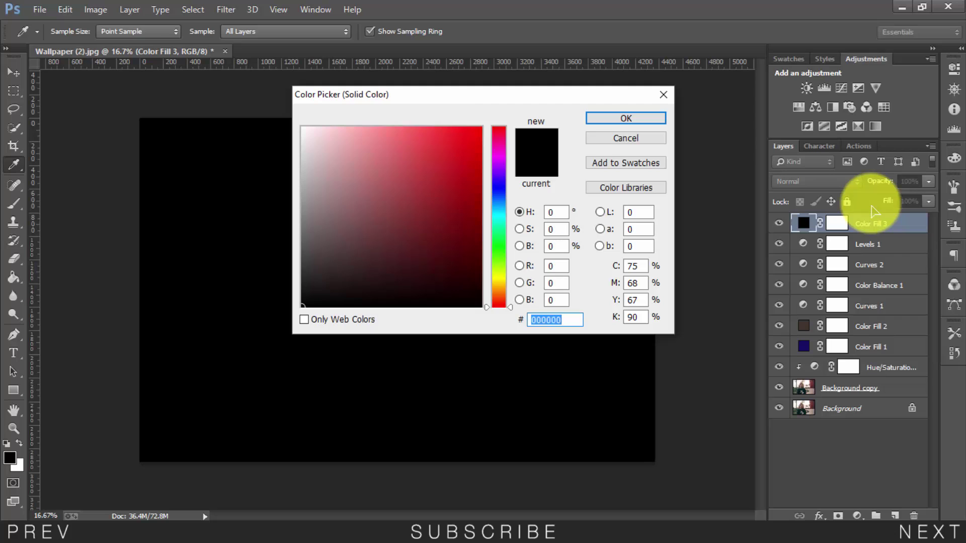
type("4040")
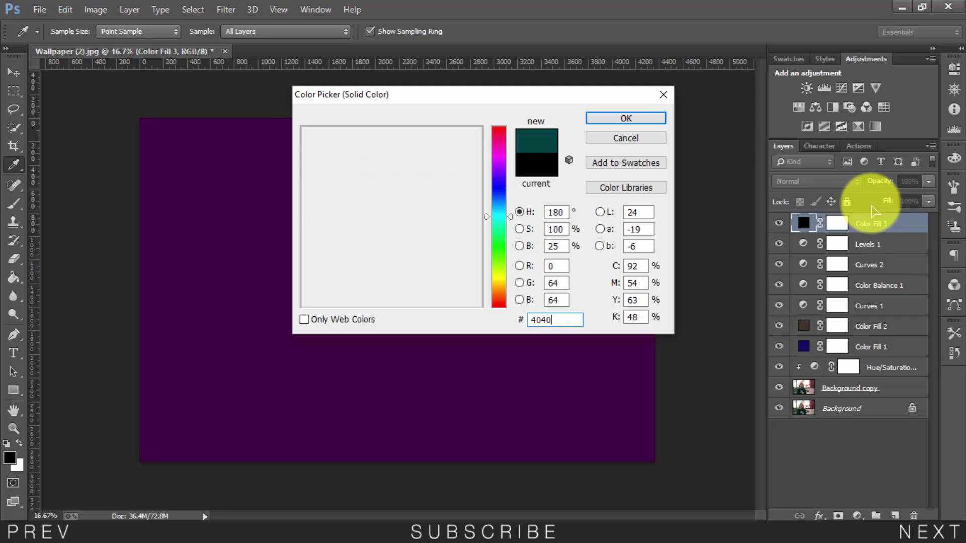
type("40")
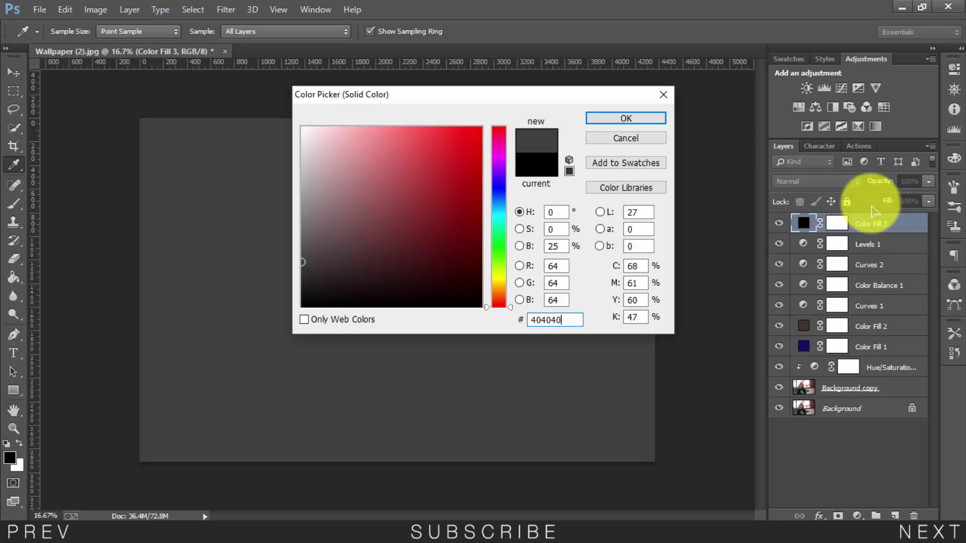
left_click(622, 117)
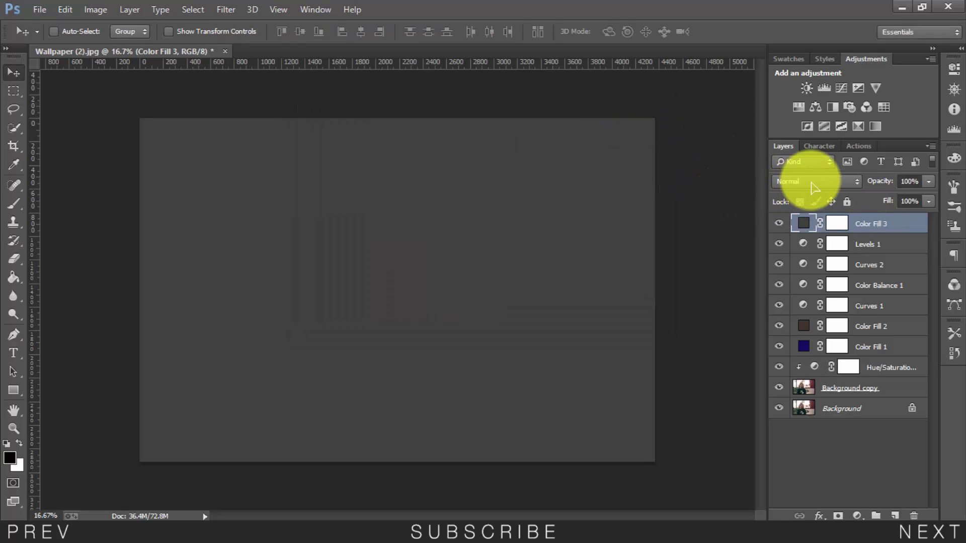
left_click(814, 183)
left_click(812, 125)
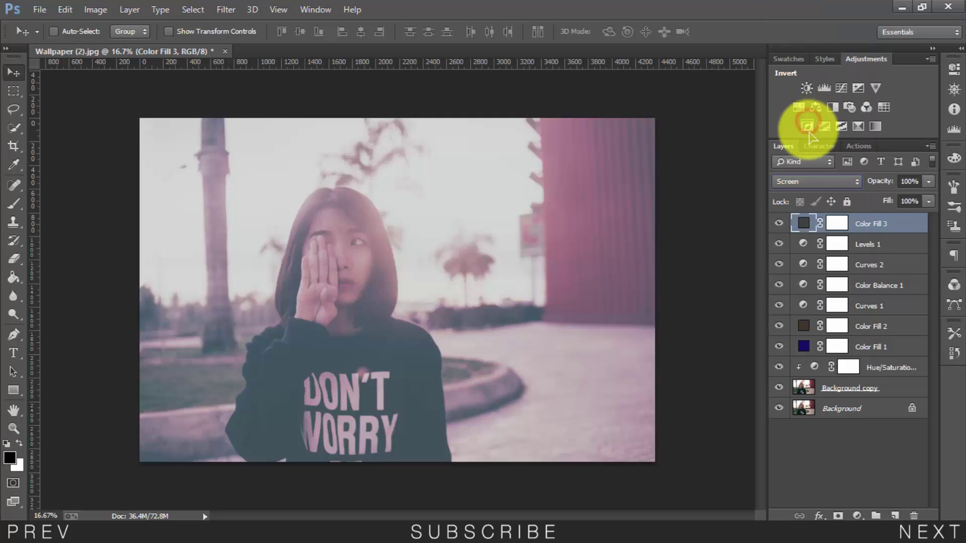
left_click(928, 181)
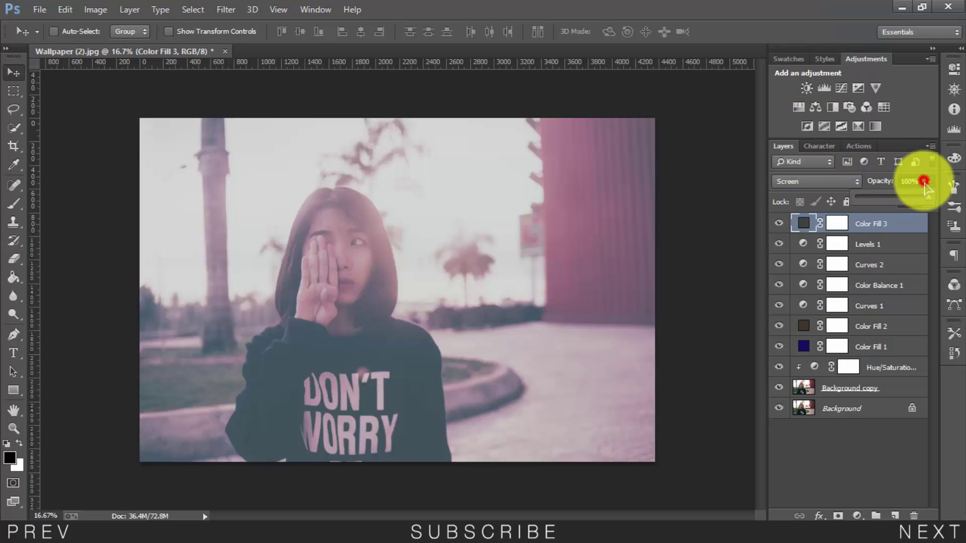
left_click(872, 196)
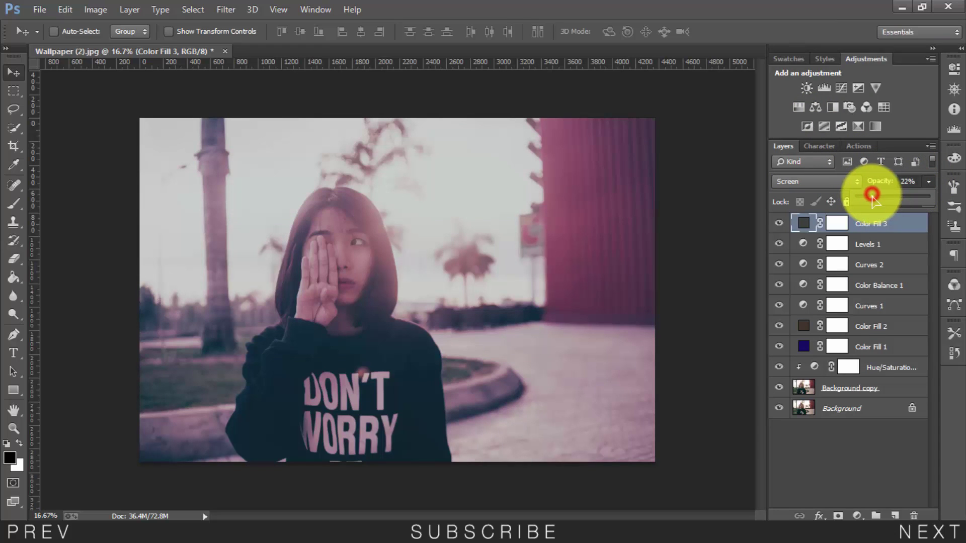
left_click_drag(872, 195, 871, 197)
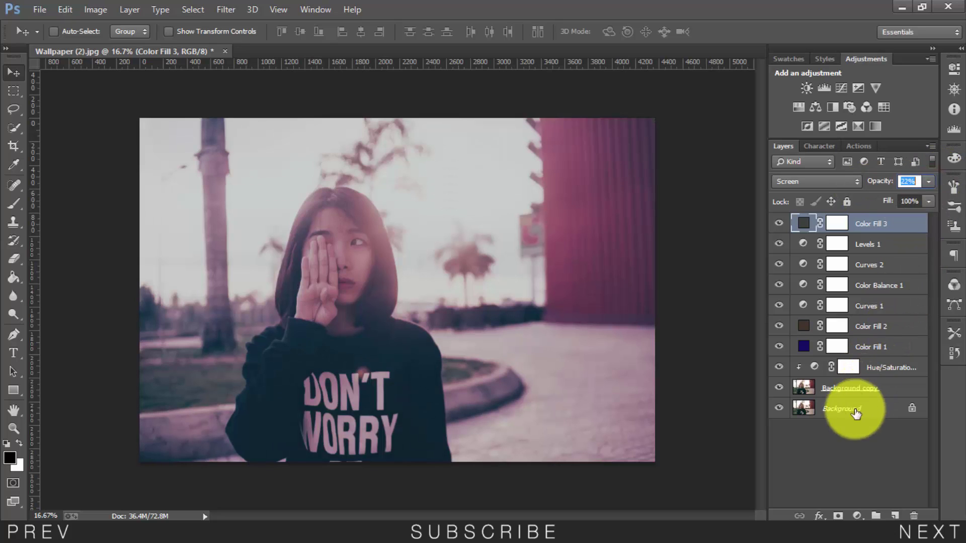
Deselect the gray fill layer and add a new Curves adjustment layer
left_click(849, 446)
left_click(857, 515)
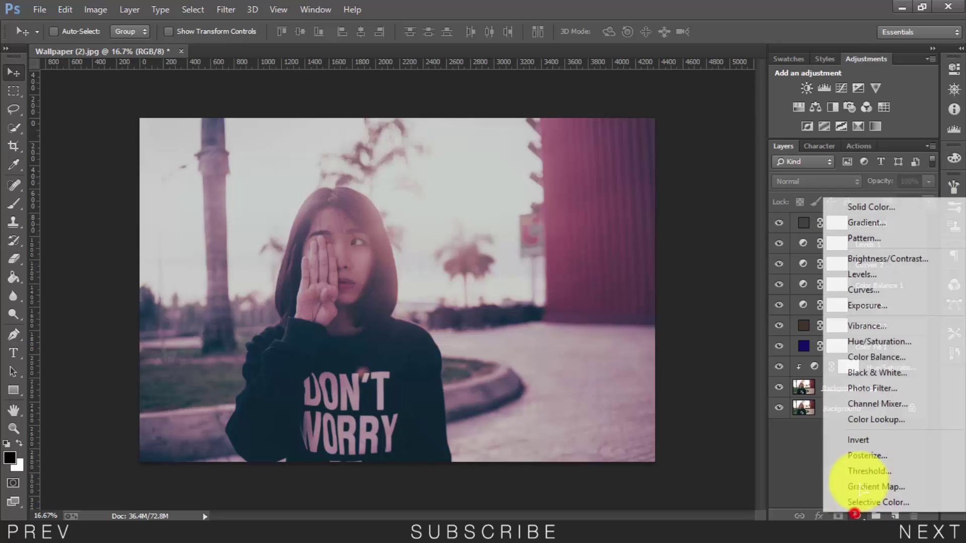
left_click(874, 287)
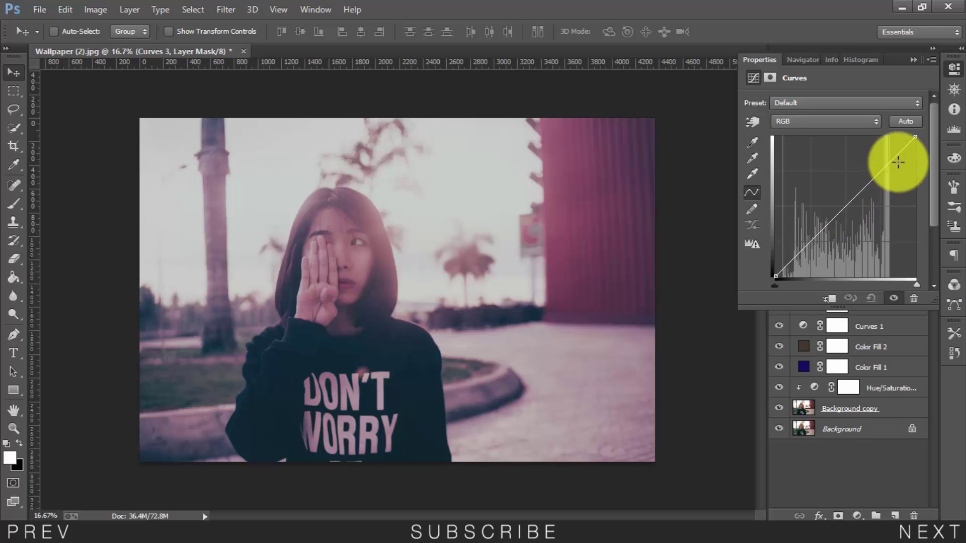
Lift the RGB curve's highlights, shift the black point, and add lower and midtone points
left_click_drag(892, 158, 885, 160)
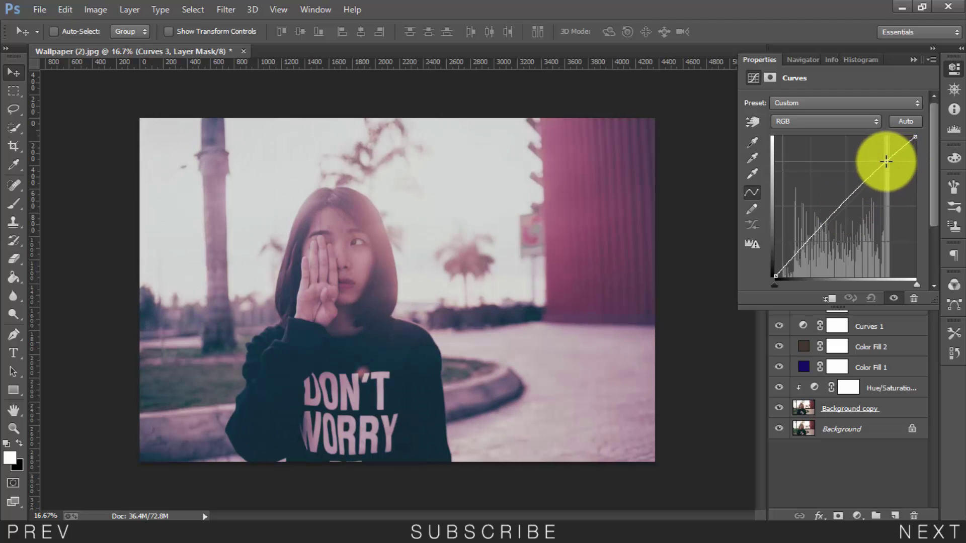
left_click(793, 257)
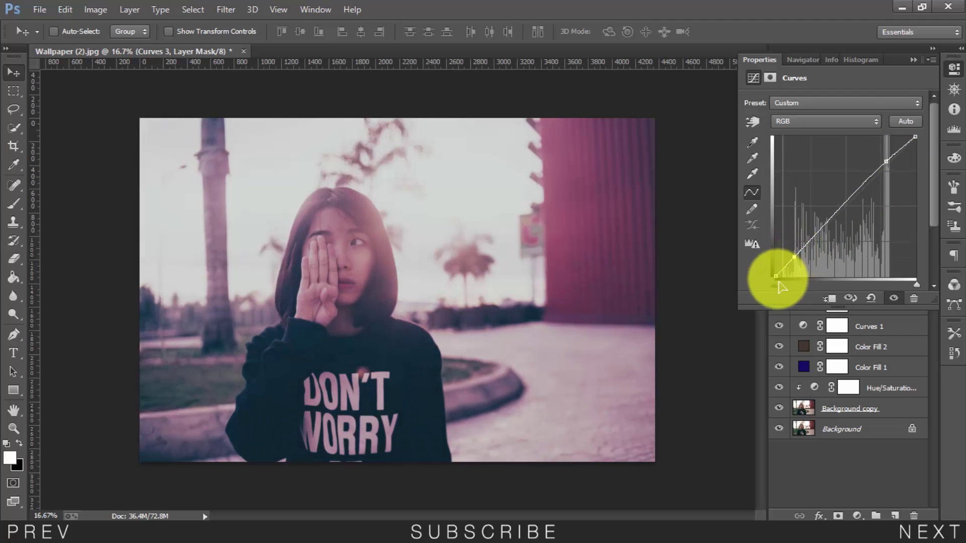
left_click_drag(775, 276, 773, 279)
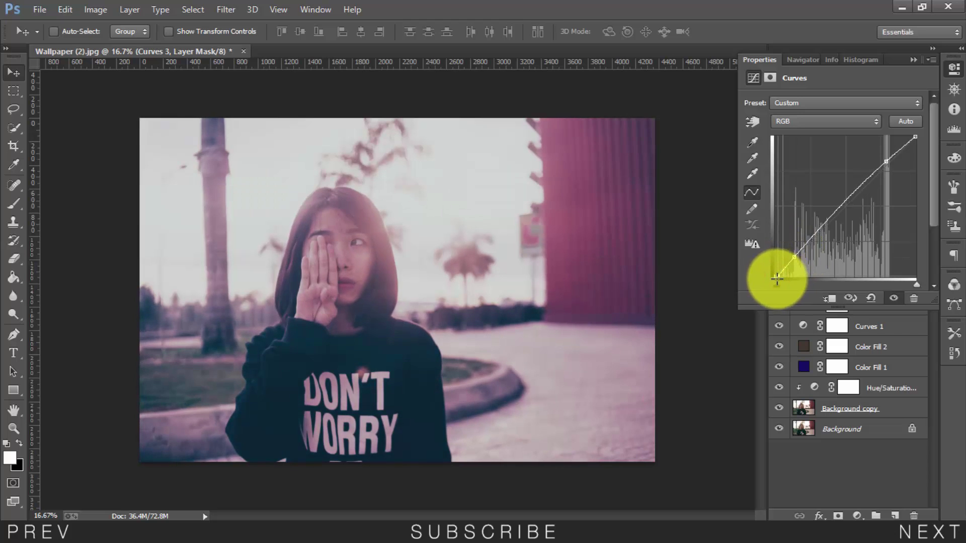
left_click(833, 214)
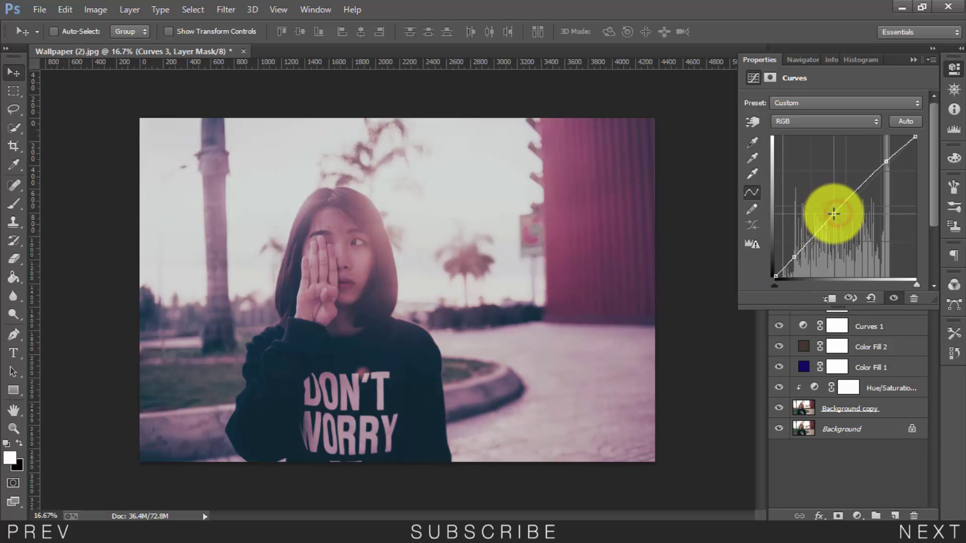